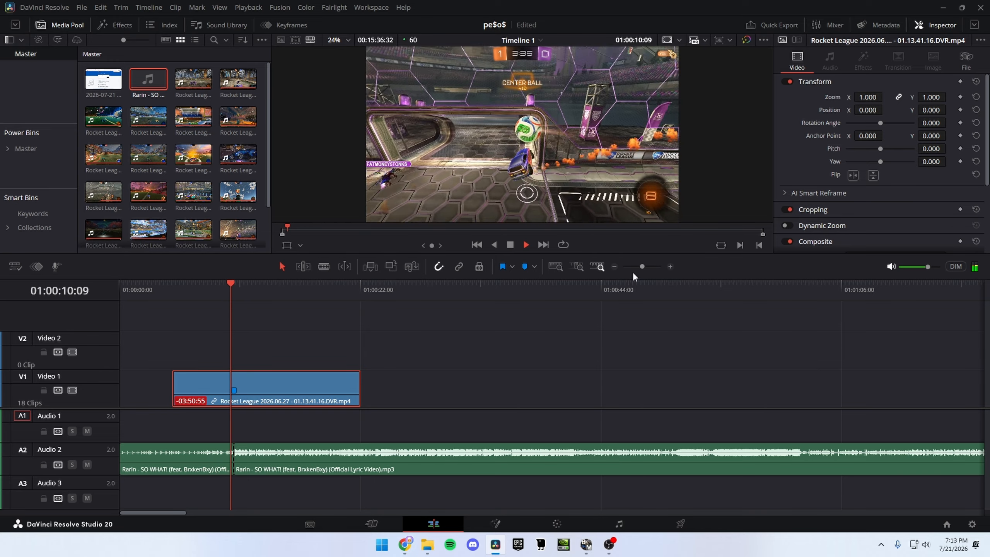
Step: Split the video of the 2026.06.27 Rocket League clip at its Marker 1, timecode 01:04:01:22
key(space)
key(shift+Up)
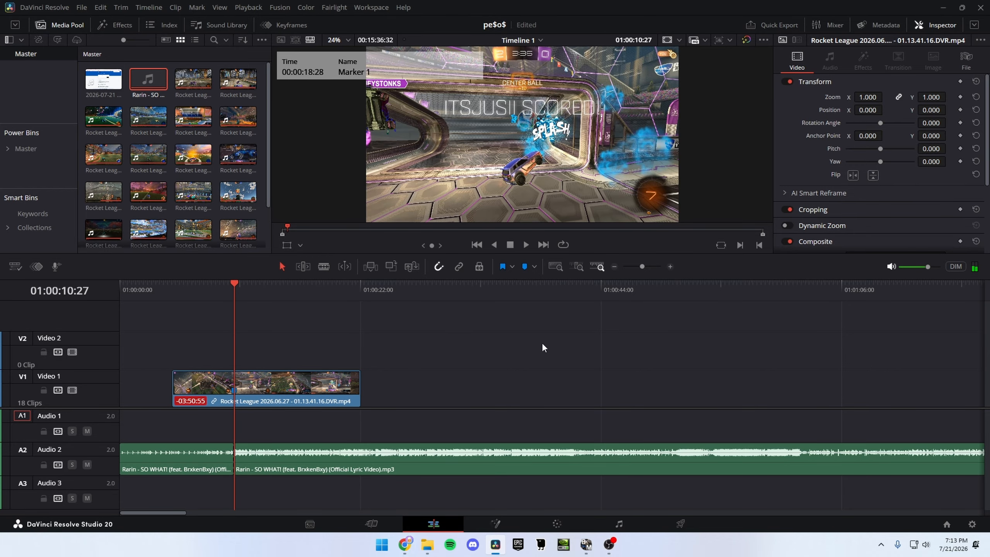
click(647, 264)
key(shift+Down)
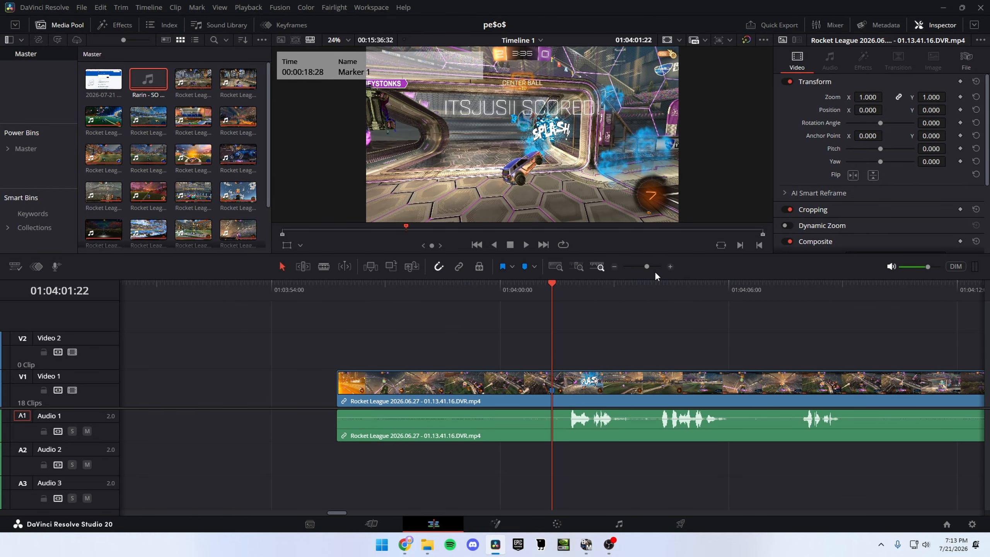
click(527, 287)
click(648, 266)
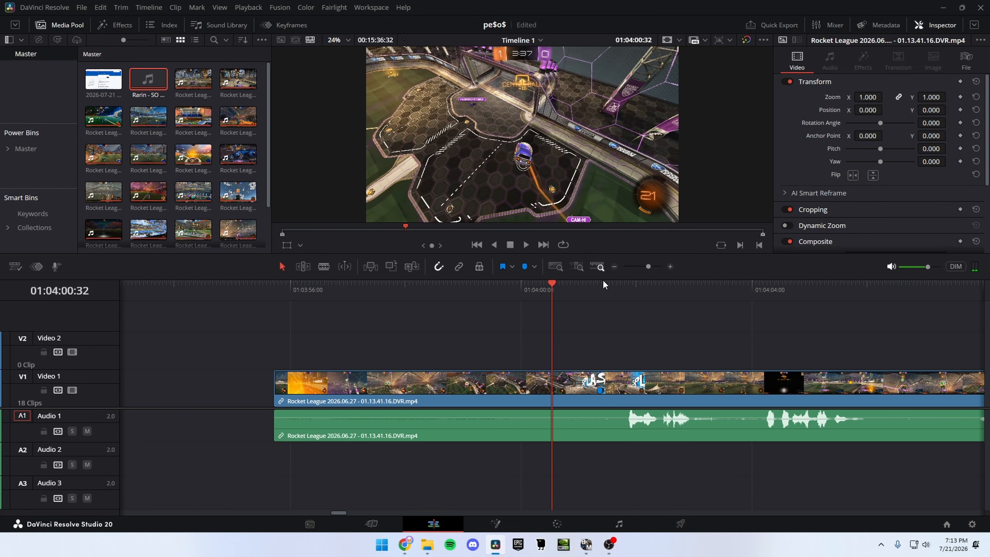
click(601, 283)
click(653, 267)
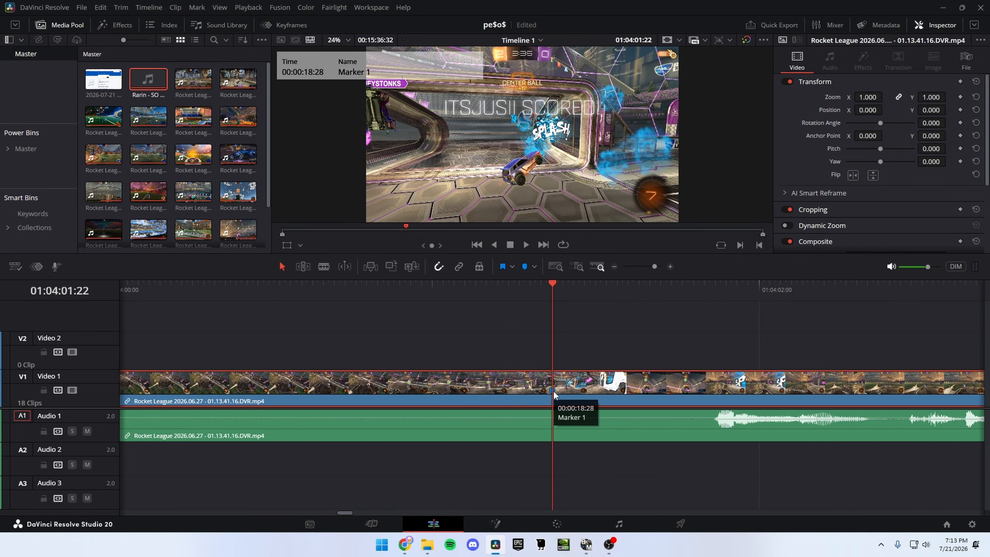
key(ctrl+b)
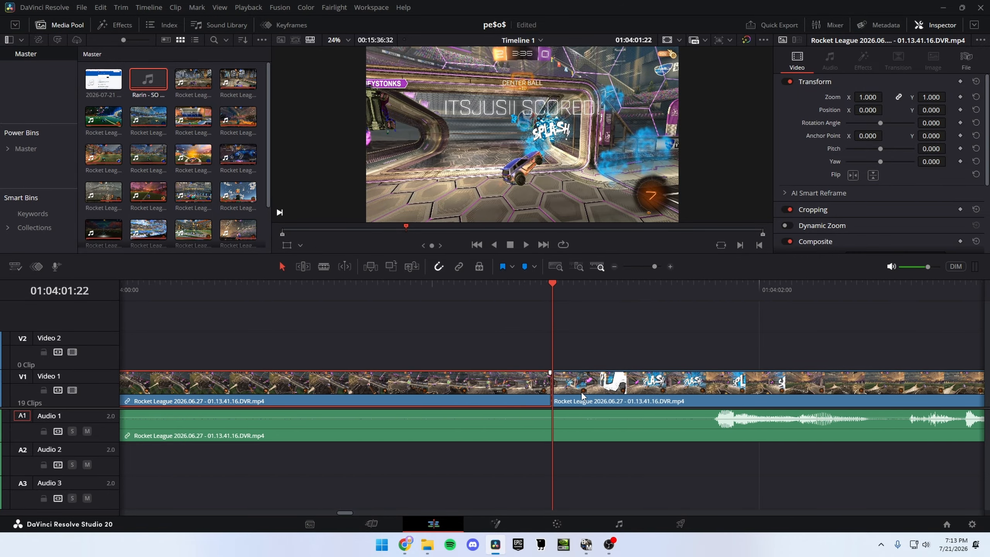
Step: Examine the frames just after the new cut to judge where the goal splash fills the picture
drag(546, 352, 616, 386)
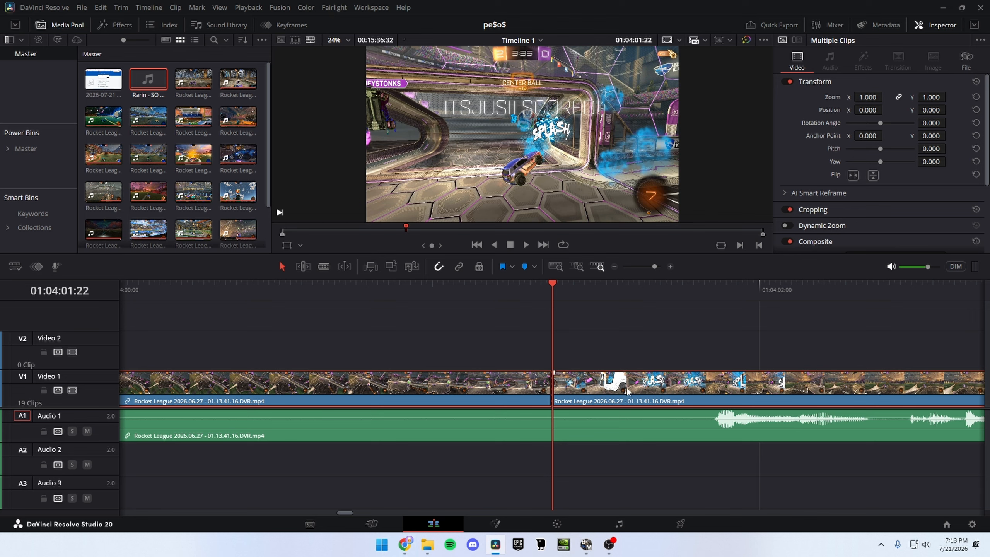
key(Right)
key(Right)
key(Right)
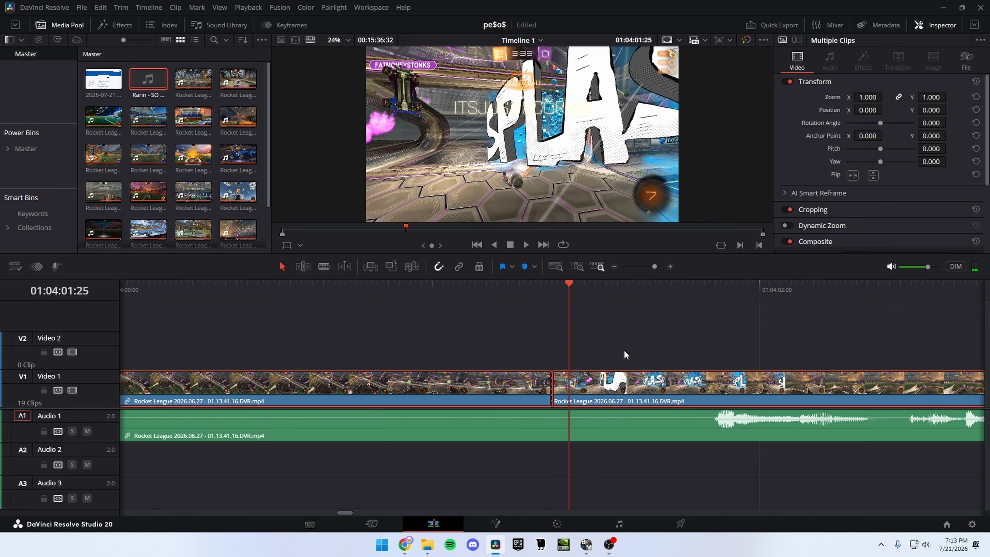
key(Right)
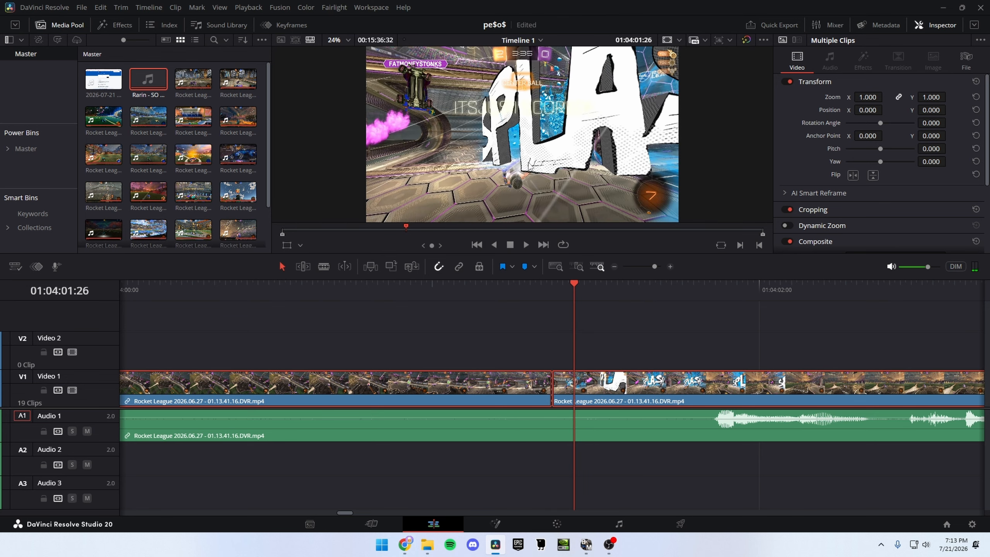
key(Left)
key(Left)
key(Right)
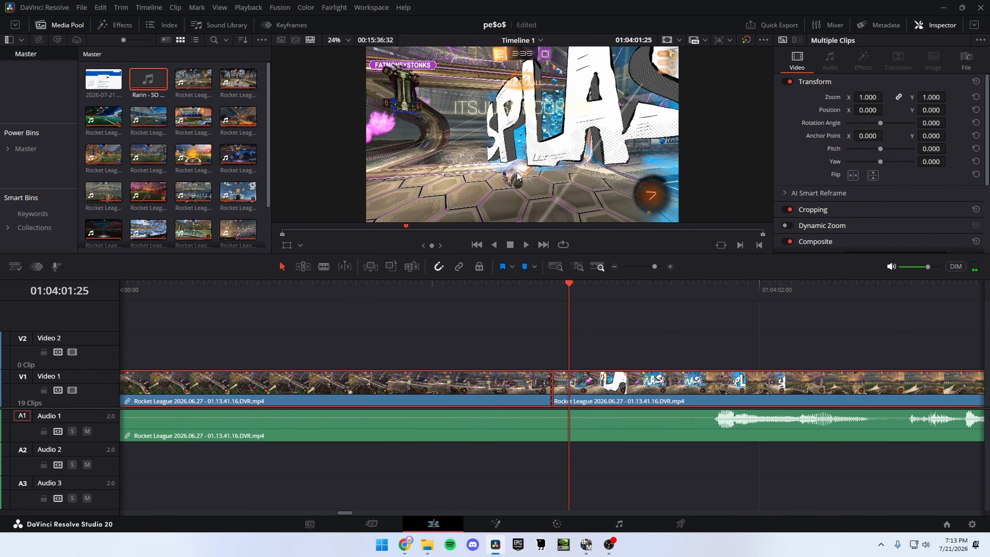
key(Right)
Step: Ripple-trim the start of the video piece after the cut by eight frames, to the splash frame at 01:04:01:30
click(552, 299)
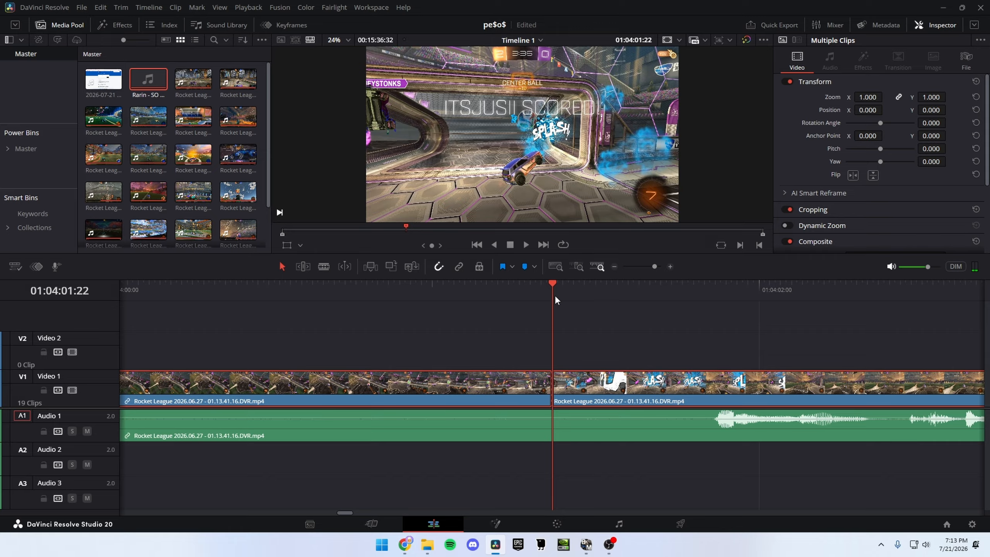
key(Right)
key(Right)
key(Right)
key(Right)
key(Right)
key(Right)
key(Right)
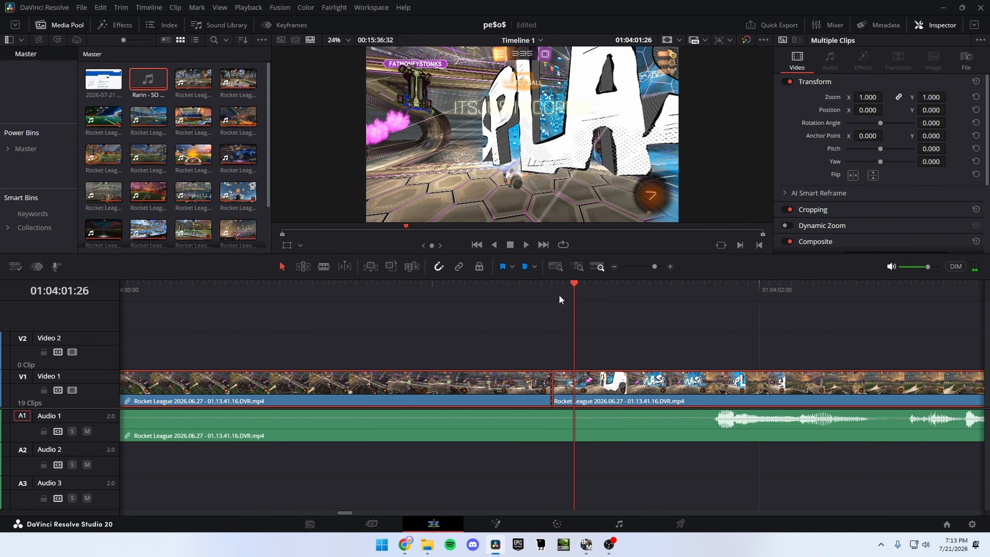
key(Right)
drag(553, 386, 574, 385)
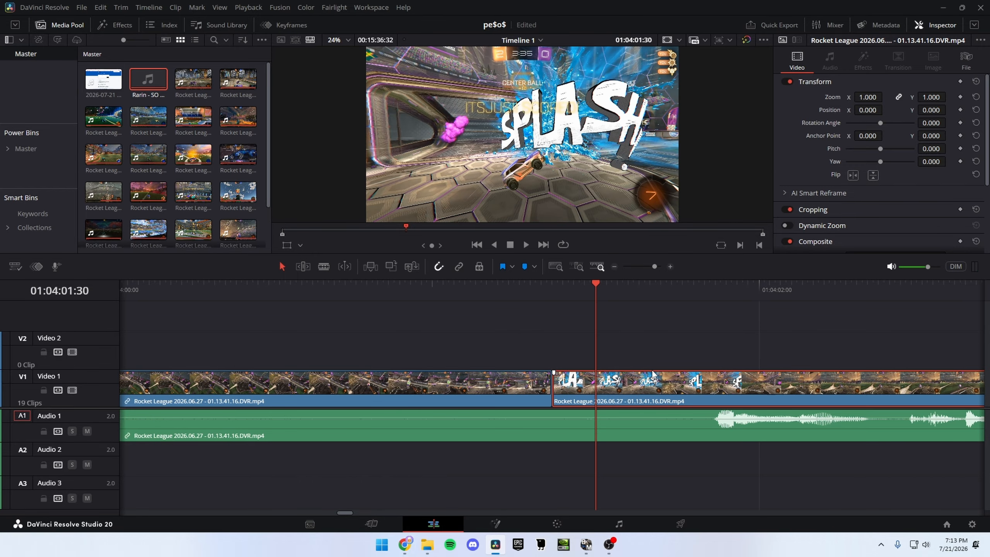
key(ctrl+z)
key(ctrl+z)
key(ctrl+shift+bracketleft)
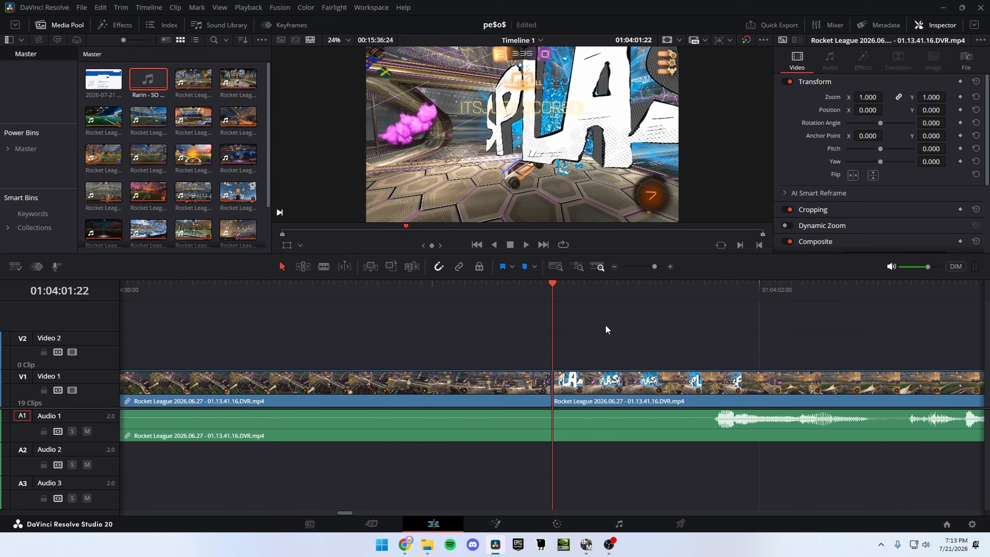
Step: Play the timeline from just before the cut to check the jump into the goal splash
drag(654, 267, 644, 266)
click(537, 289)
key(space)
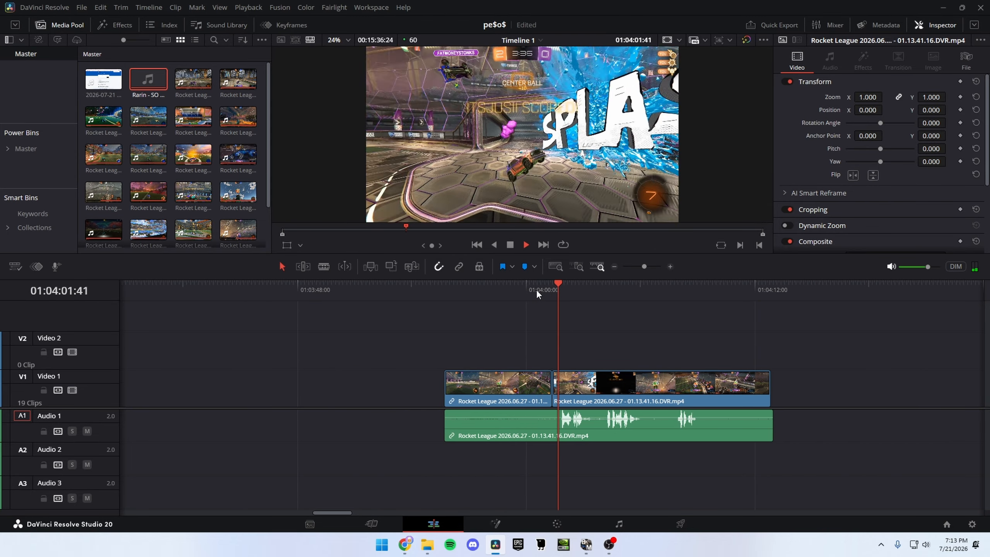
click(534, 289)
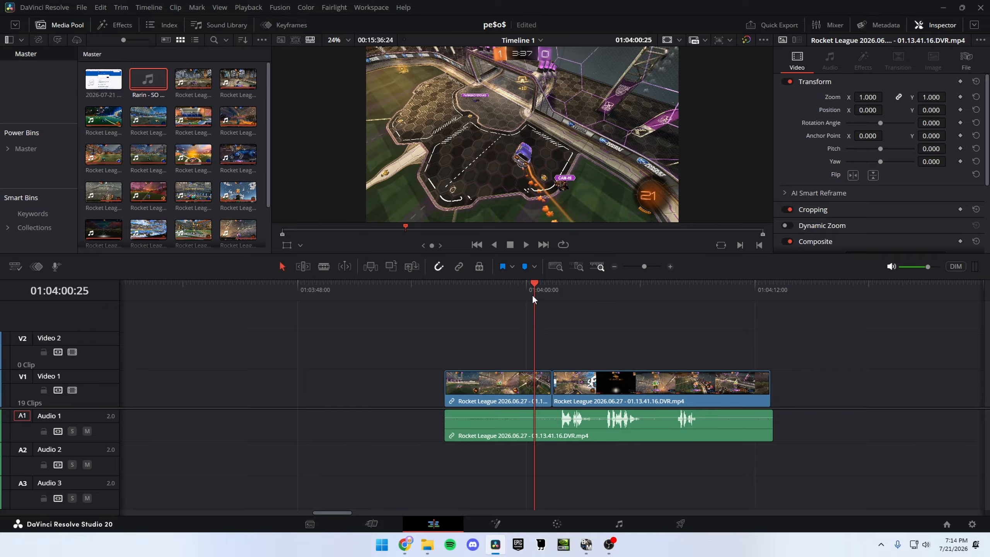
key(space)
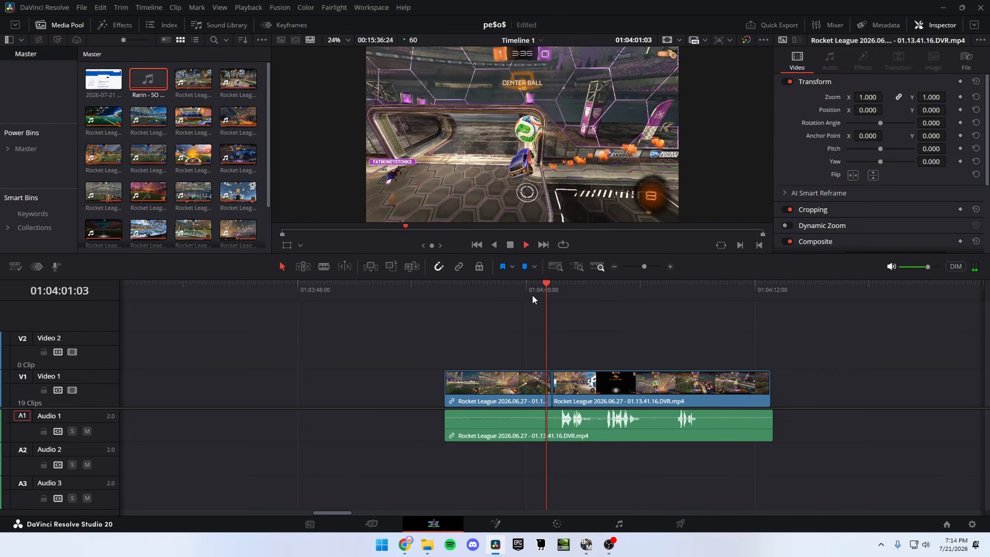
Step: Shift the gameplay audio eight frames earlier, split it at 01:04:03:47 and delete the part after the split
key(space)
drag(558, 435, 556, 435)
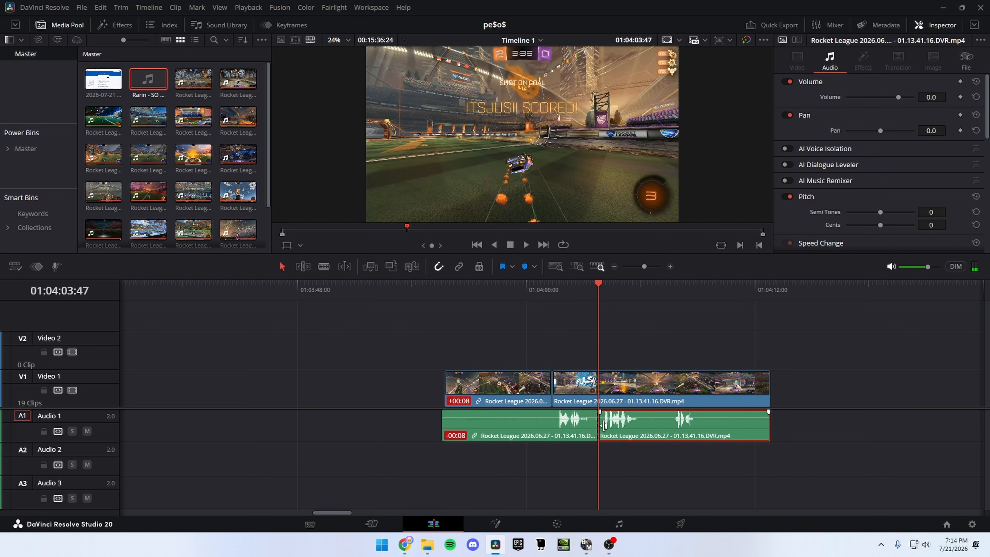
key(Delete)
Step: Move both video pieces and their audio over the music so the video cut lines up with the music track's cut
drag(670, 333, 436, 436)
drag(645, 266, 636, 265)
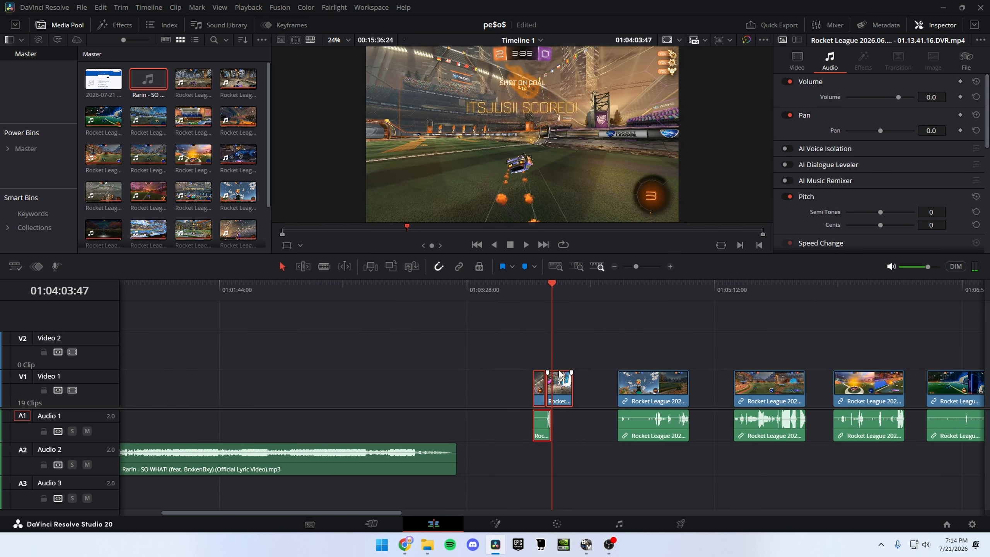
drag(559, 374, 158, 404)
click(139, 290)
drag(636, 267, 647, 266)
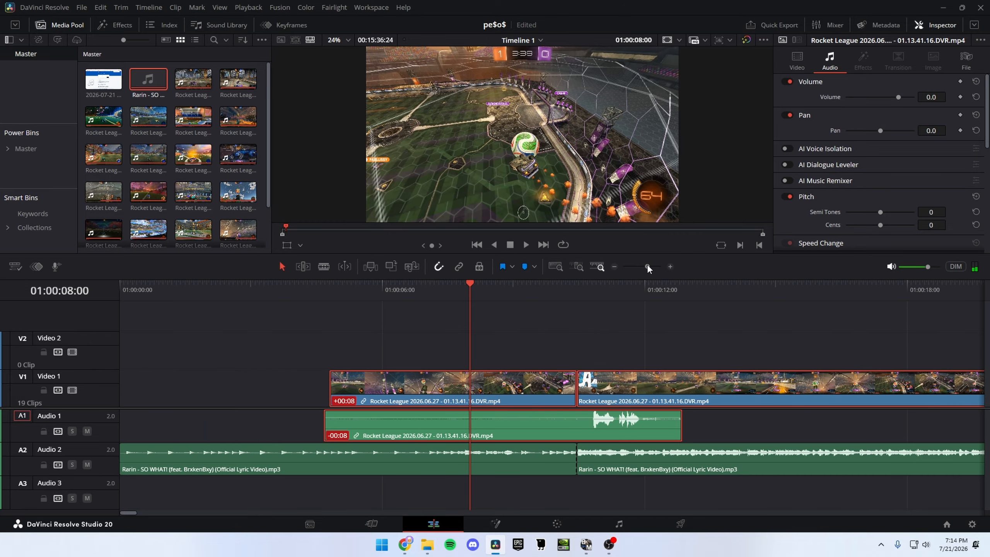
drag(638, 396, 642, 393)
Step: Try shifting the gameplay audio to 20 frames ahead of the video and play it back
drag(561, 289, 320, 282)
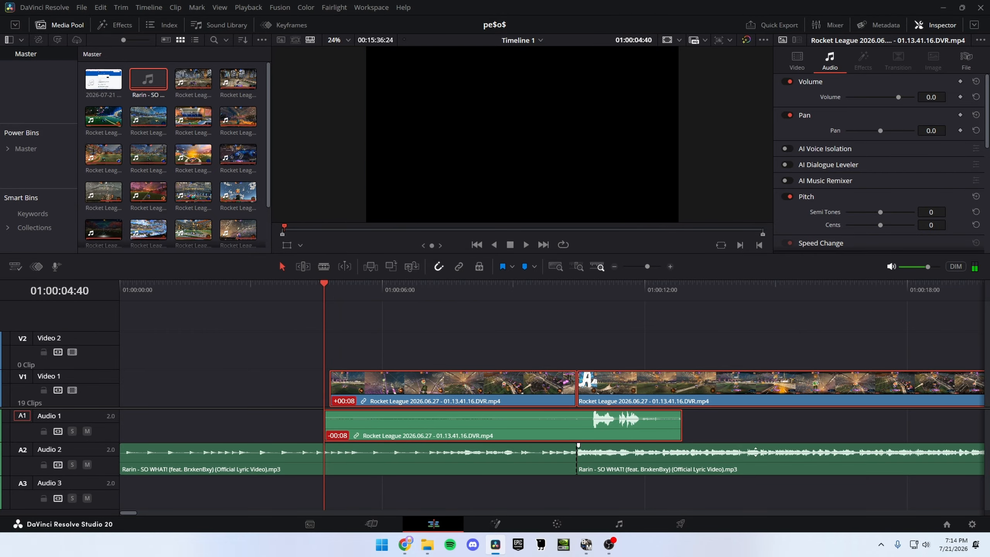
drag(641, 431, 632, 430)
key(space)
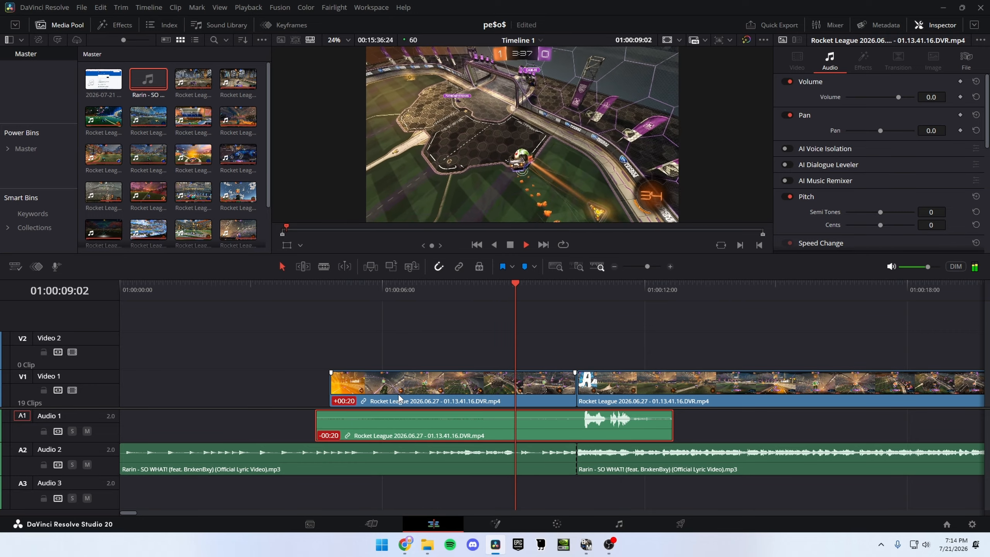
Step: Bring the gameplay audio back in sync with the video and lower its volume to -4.1
key(ctrl+z)
key(ctrl+z)
key(ctrl+z)
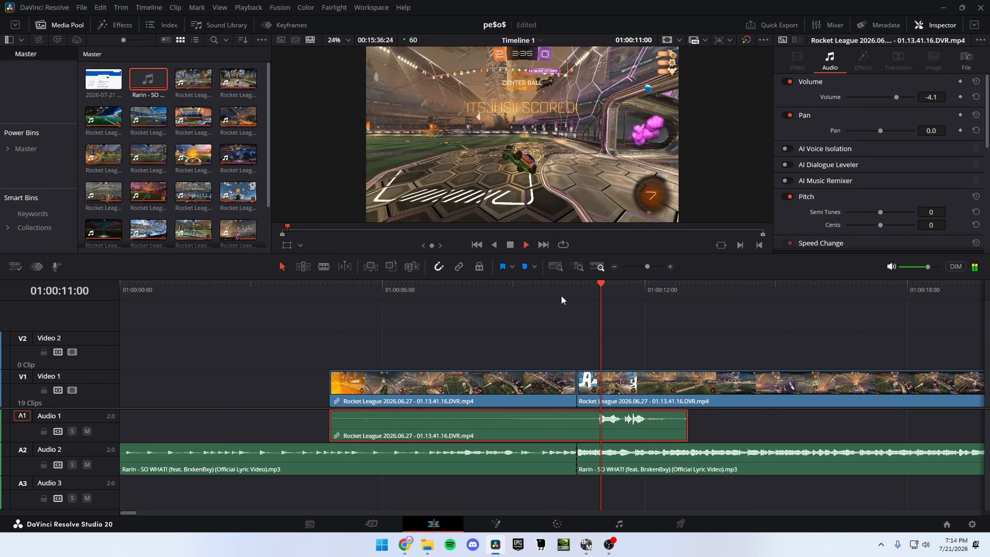
key(space)
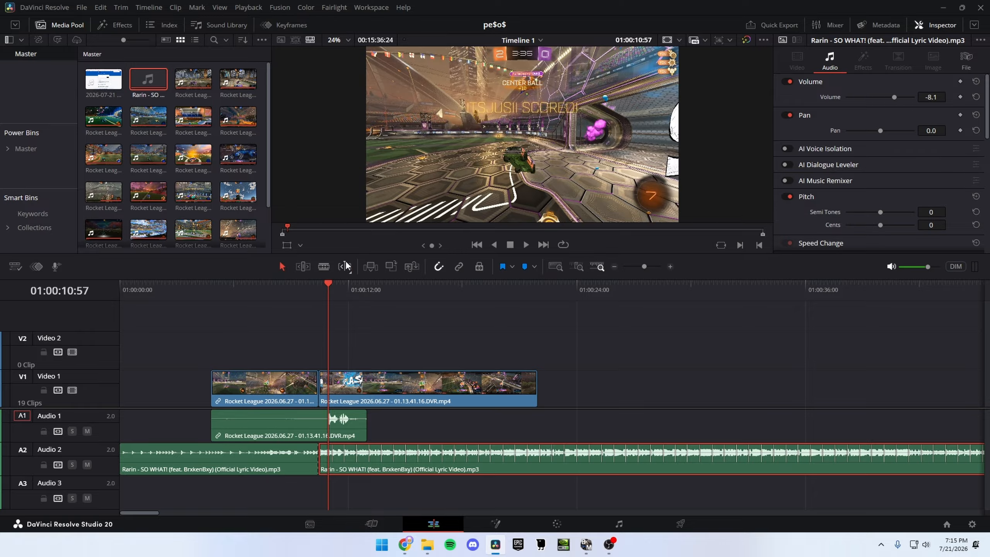
Step: Shorten the second video piece so that it ends at 01:00:11:07
click(369, 378)
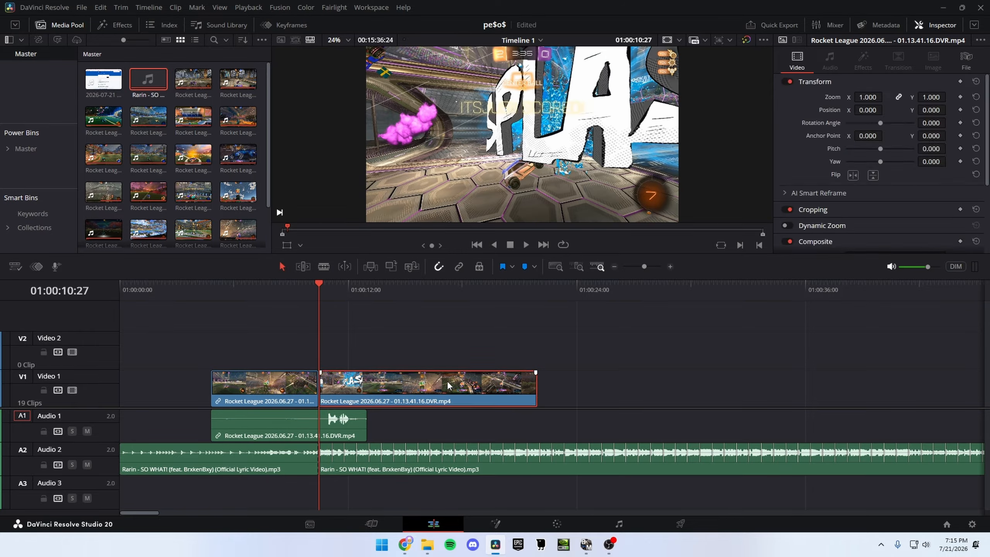
key(space)
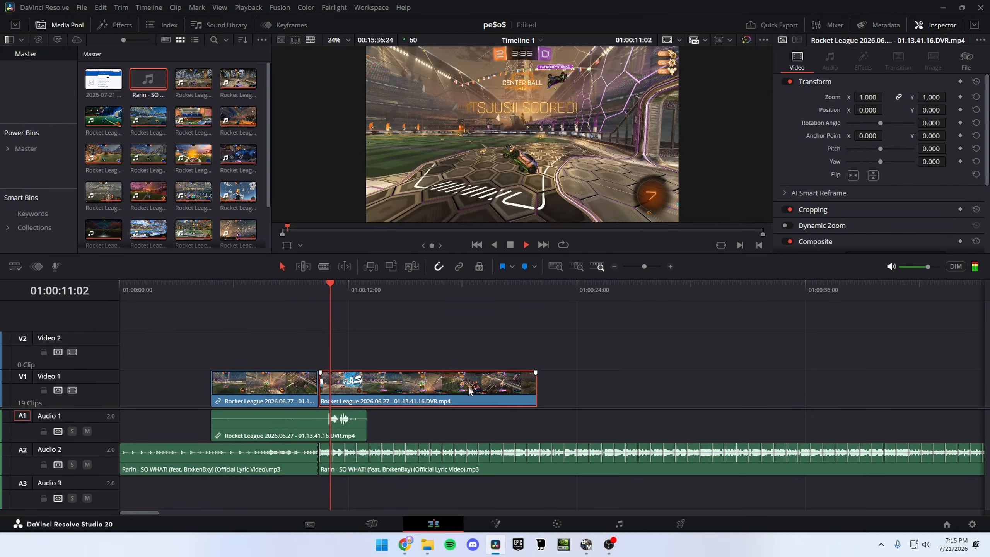
click(330, 295)
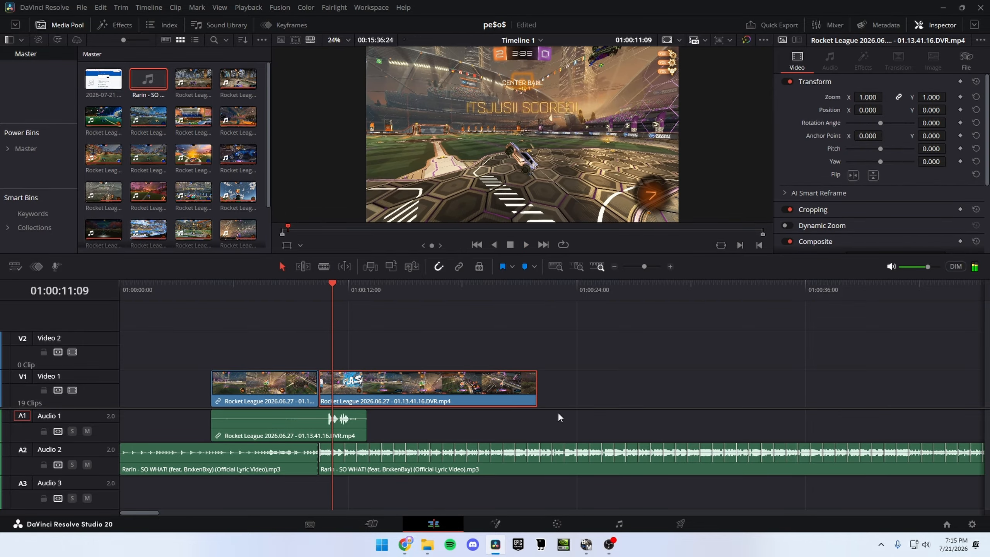
drag(537, 395, 331, 395)
drag(650, 266, 662, 267)
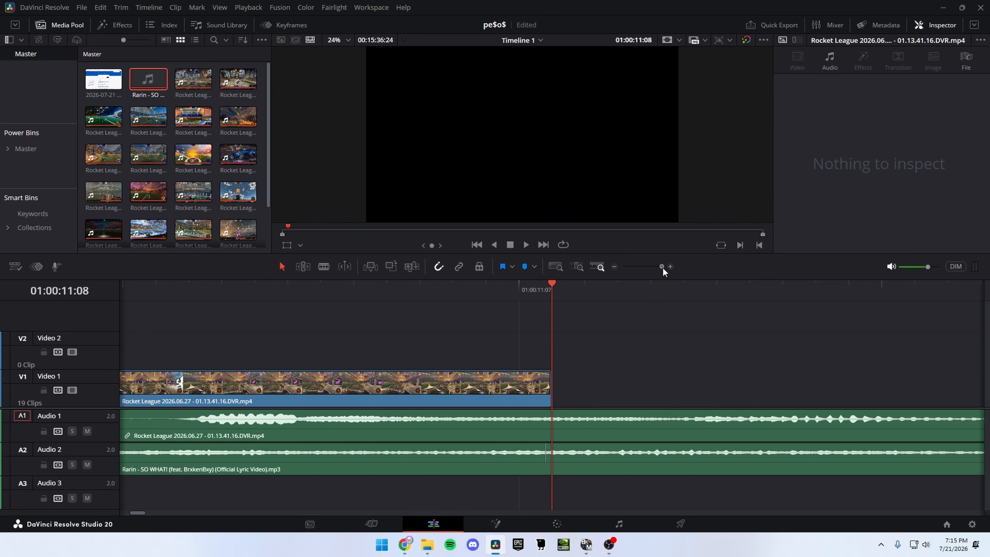
key(Left)
drag(552, 384, 525, 382)
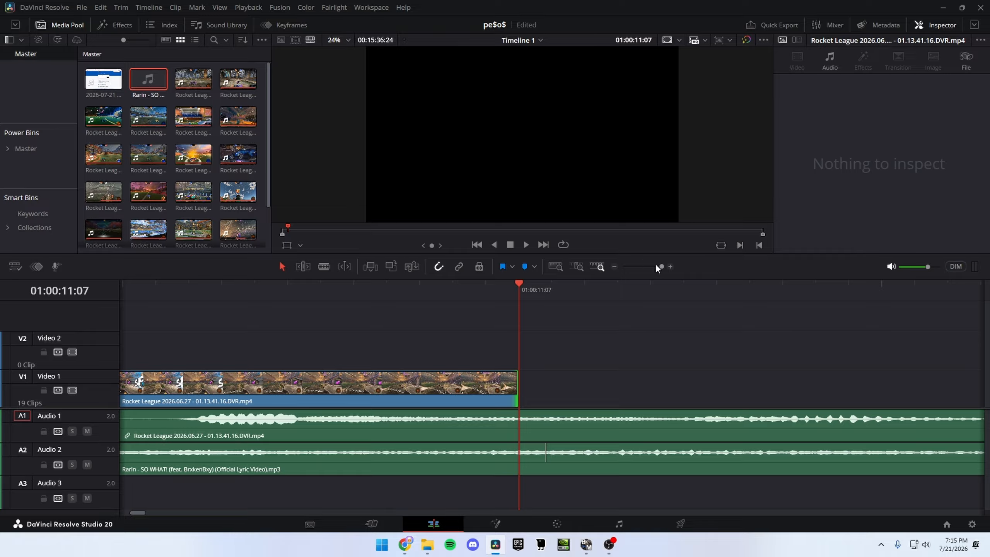
Step: Extend the first video piece and its audio back to the timeline start, and play through the cut on the music drop
drag(656, 267, 643, 267)
click(226, 294)
key(space)
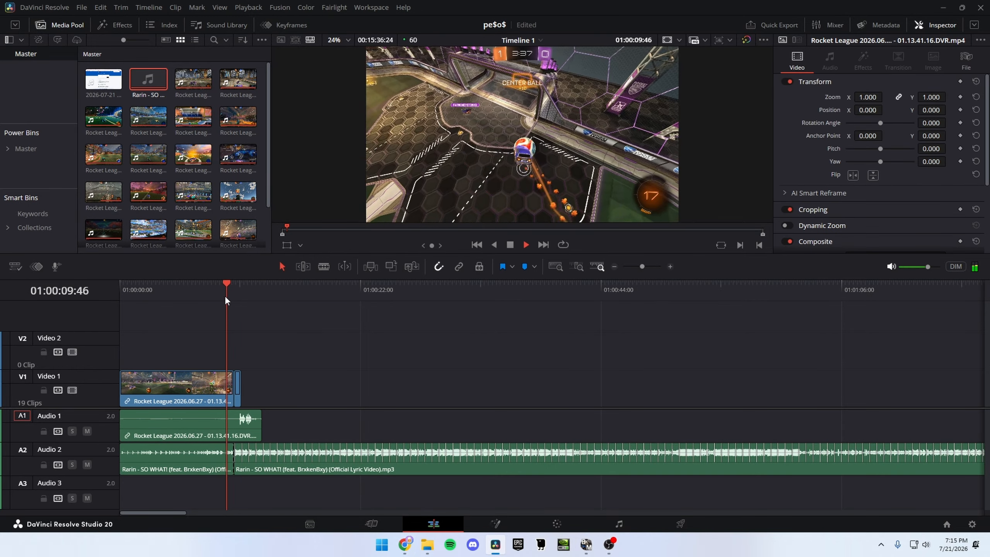
key(space)
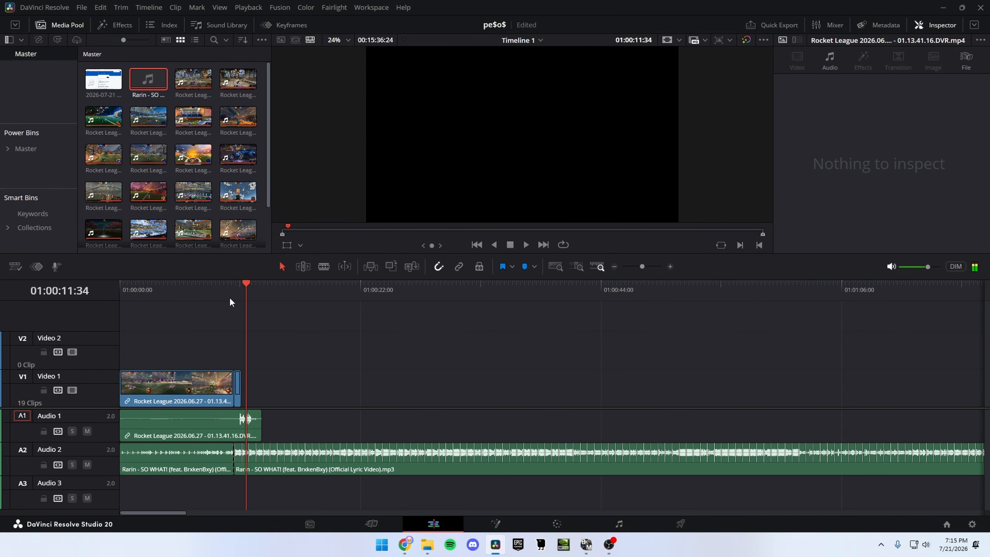
click(232, 302)
Step: Split the video of the next clip, Rocket League 2026.06.14, at its goal frame at 01:04:47:40
drag(639, 268, 634, 268)
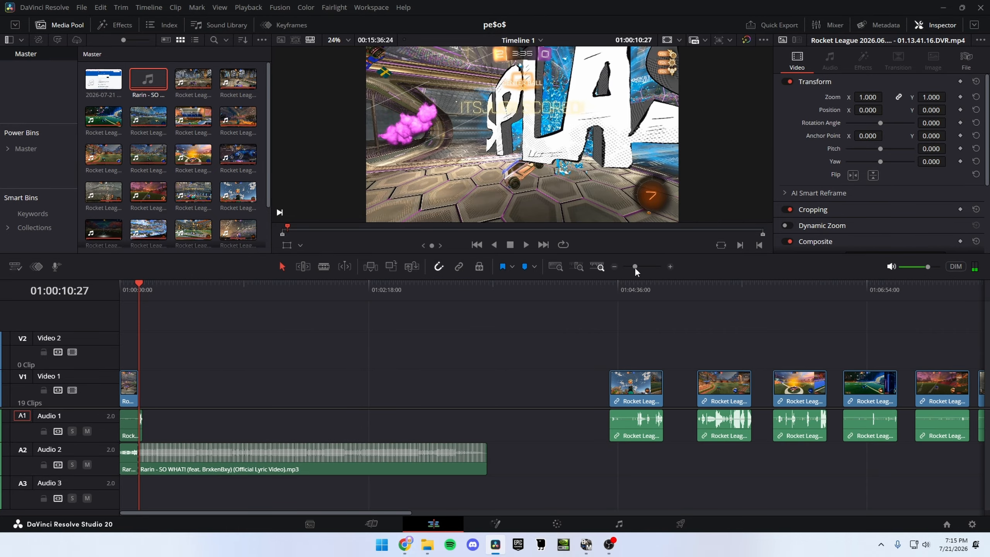
scroll(499, 369, right, 3)
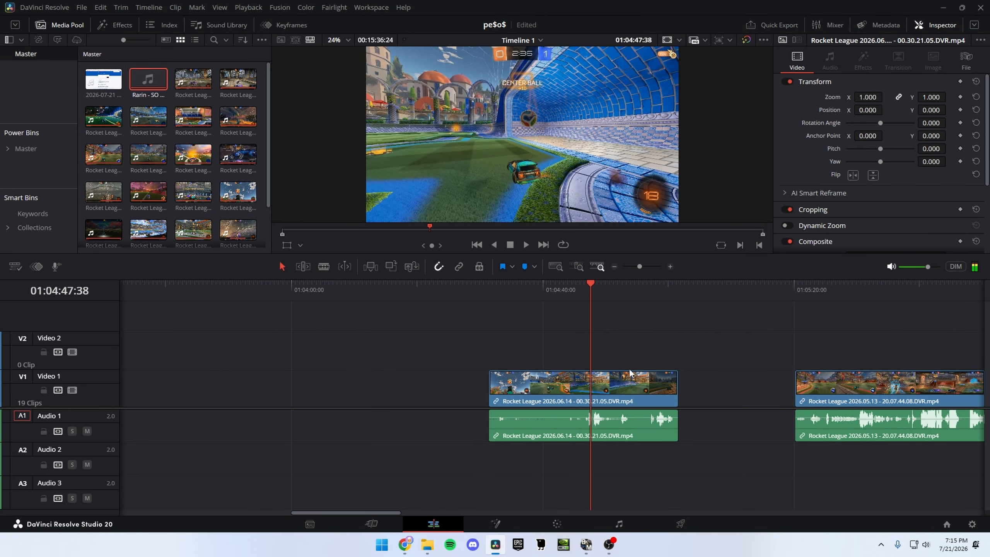
key(Right)
key(Right)
key(Right)
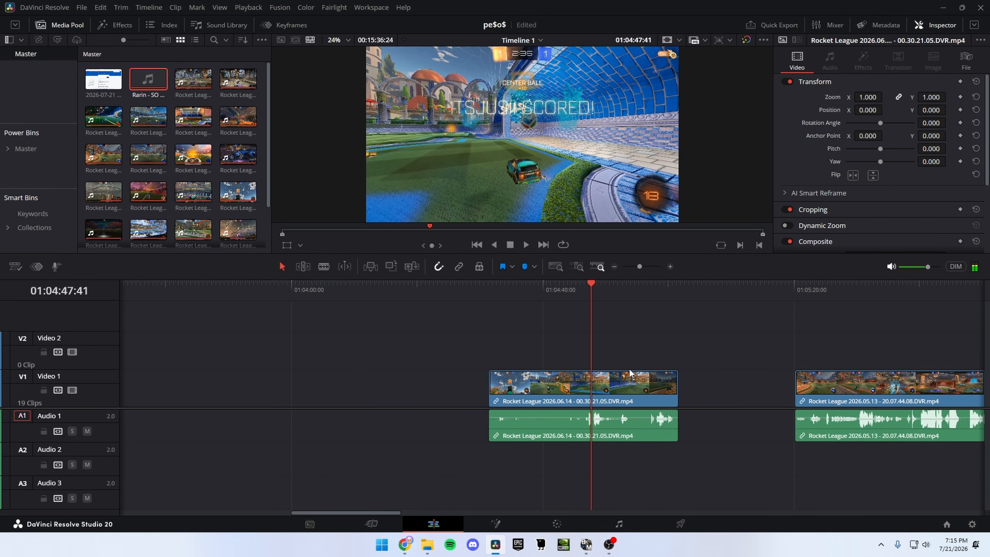
key(Left)
key(Left)
key(Right)
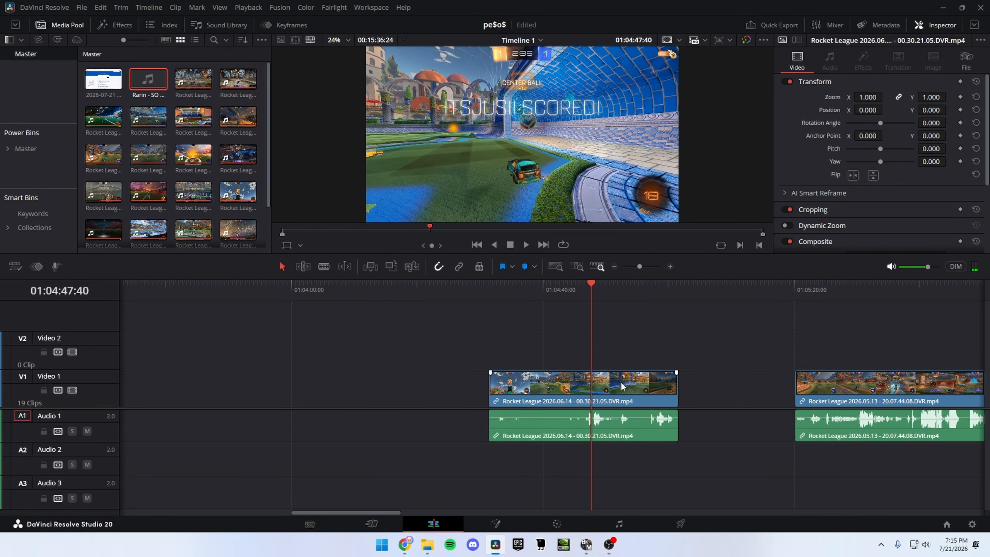
key(ctrl+b)
Step: Ripple-trim the second Rocket League 2026.06.14 video piece so it starts at the goal explosion frame at 01:04:47:48
drag(638, 269, 650, 275)
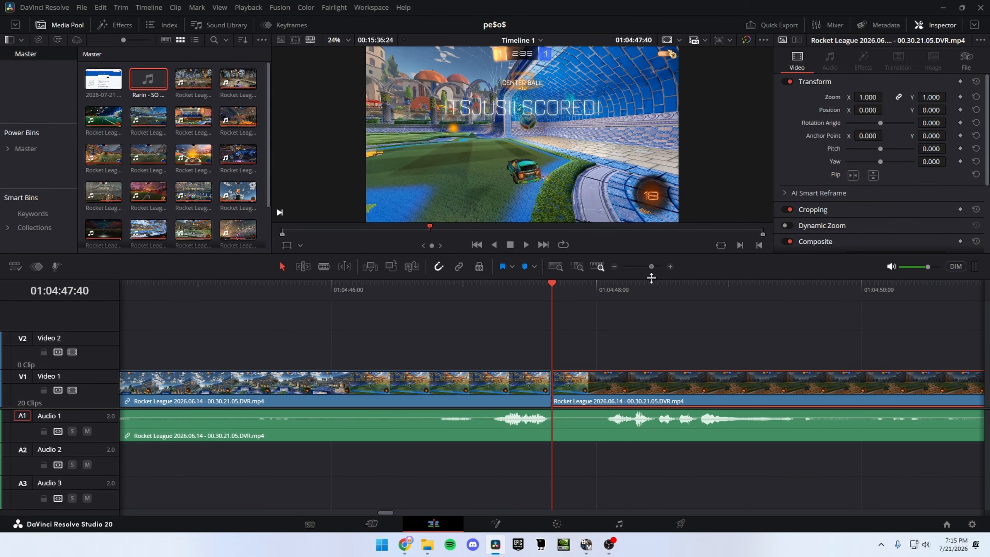
key(Right)
key(Right)
key(Right)
key(Right)
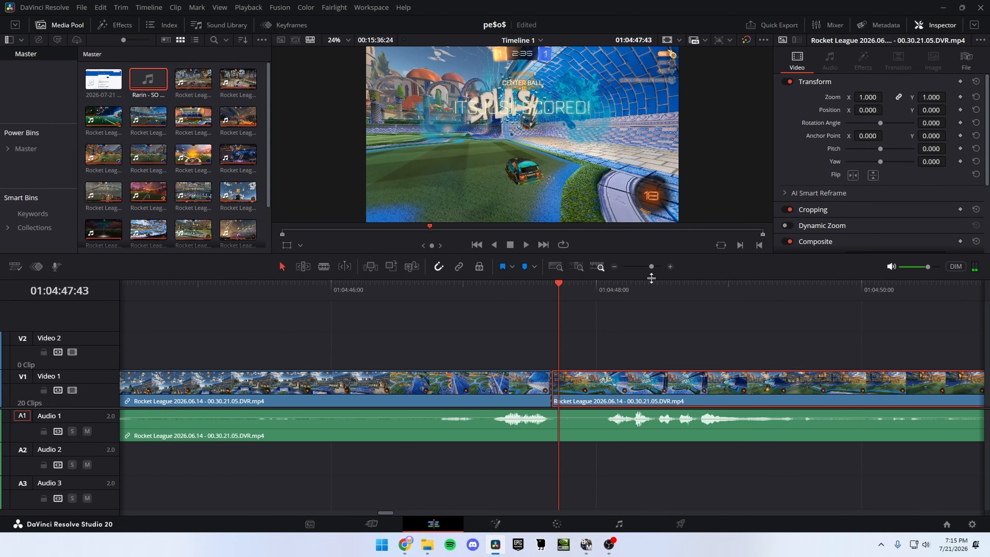
key(Right)
key(Right)
key(Right)
key(Right)
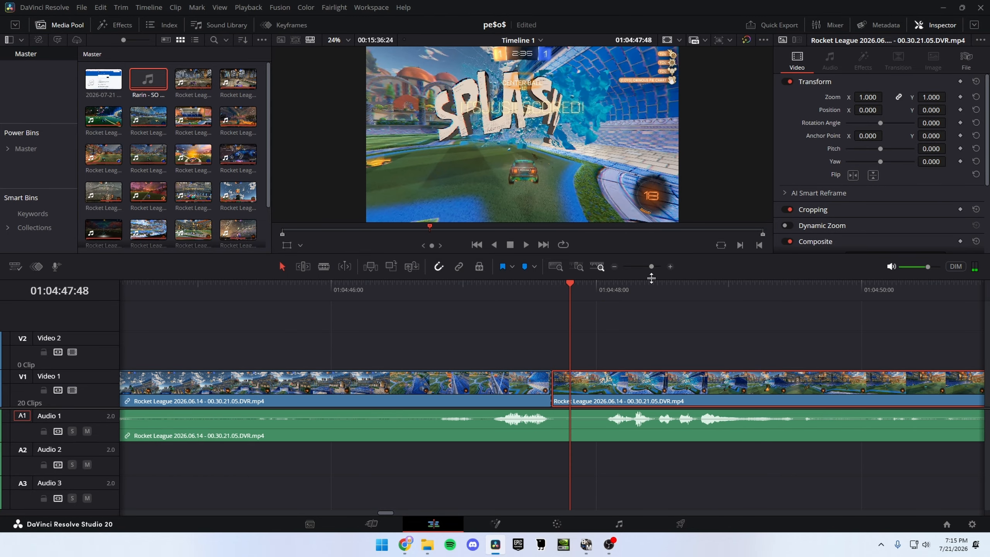
key(Left)
key(Left)
key(Left)
key(Left)
key(Left)
key(Left)
Step: Move both Rocket League 2026.06.14 video pieces and their audio forward to about 01:01:00:00, above the music
drag(652, 266, 637, 268)
drag(579, 338, 322, 390)
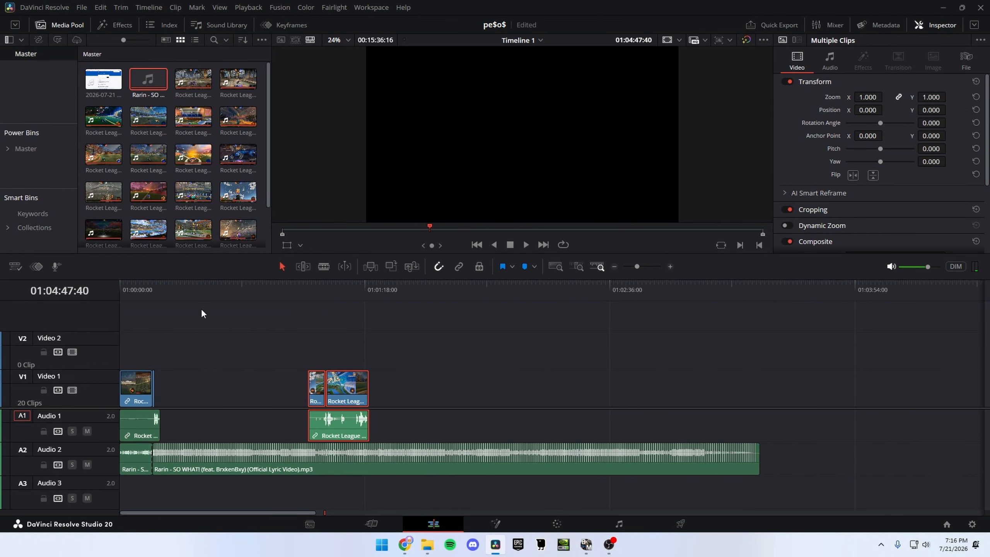
click(646, 266)
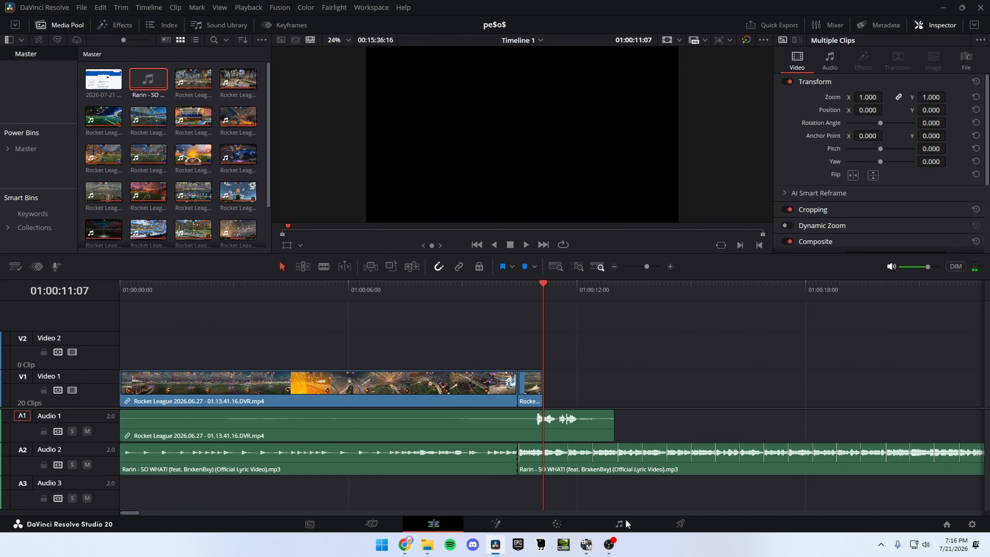
Step: Play the music past the drop and move both 2026.06.14 video pieces so their goal cut meets the beat at about 01:00:15:37
click(511, 305)
key(space)
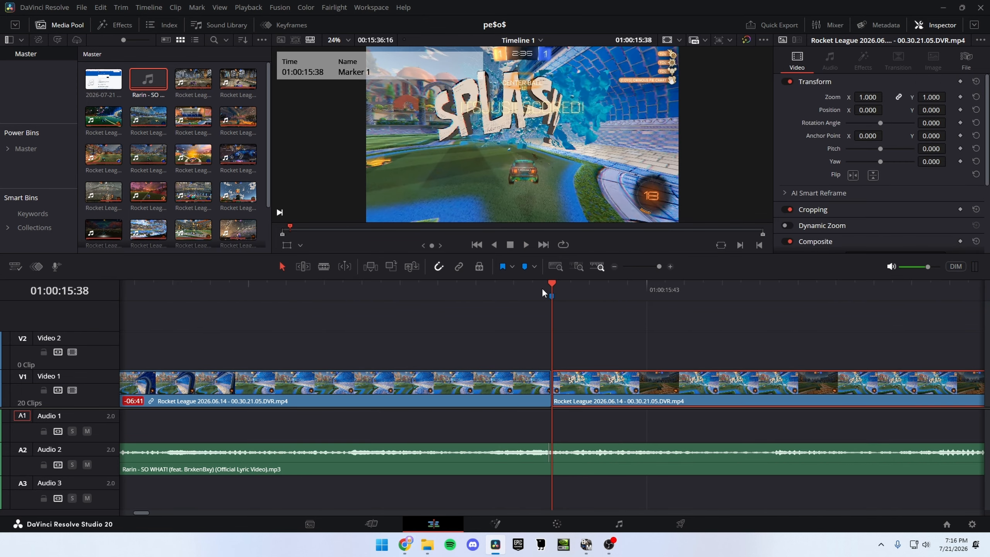
click(541, 288)
drag(602, 345, 513, 404)
drag(572, 395, 554, 390)
click(554, 289)
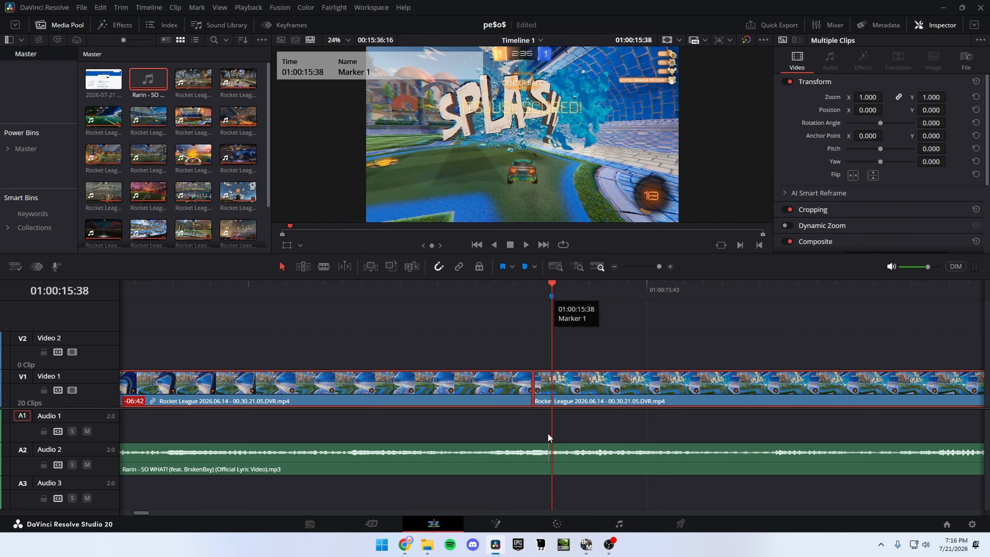
Step: Extend the first 2026.06.14 piece back to the end of the preceding clip and bring its audio back in sync
click(548, 380)
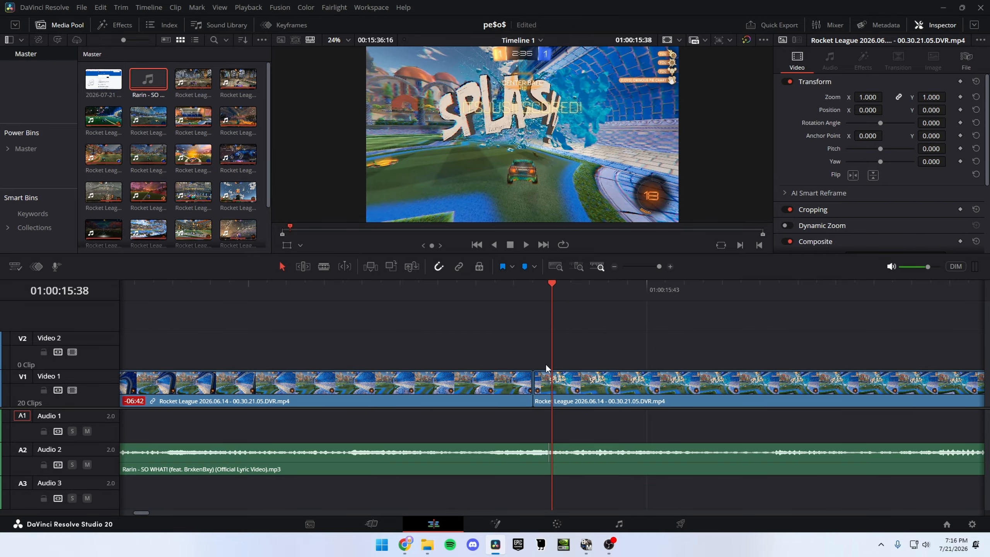
drag(535, 366, 515, 395)
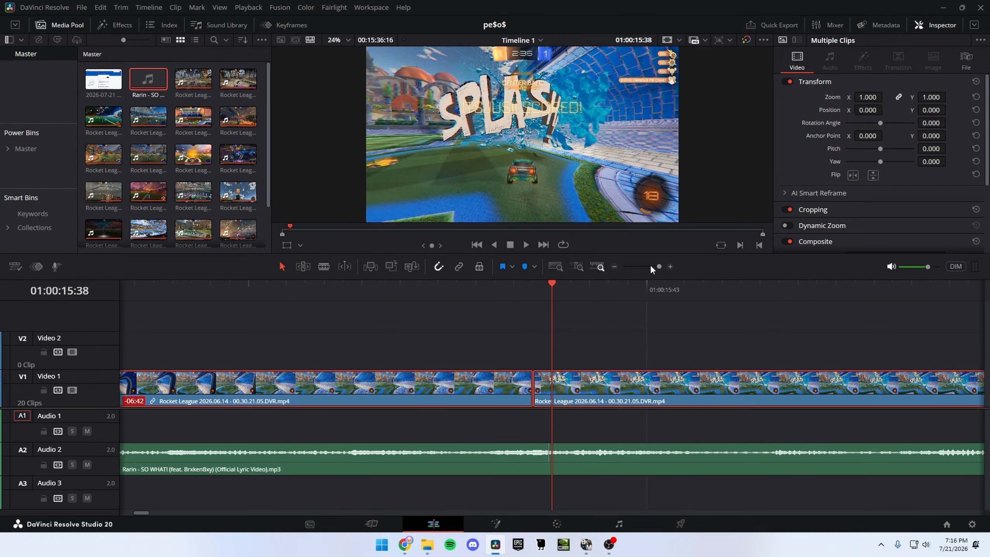
drag(652, 266, 645, 268)
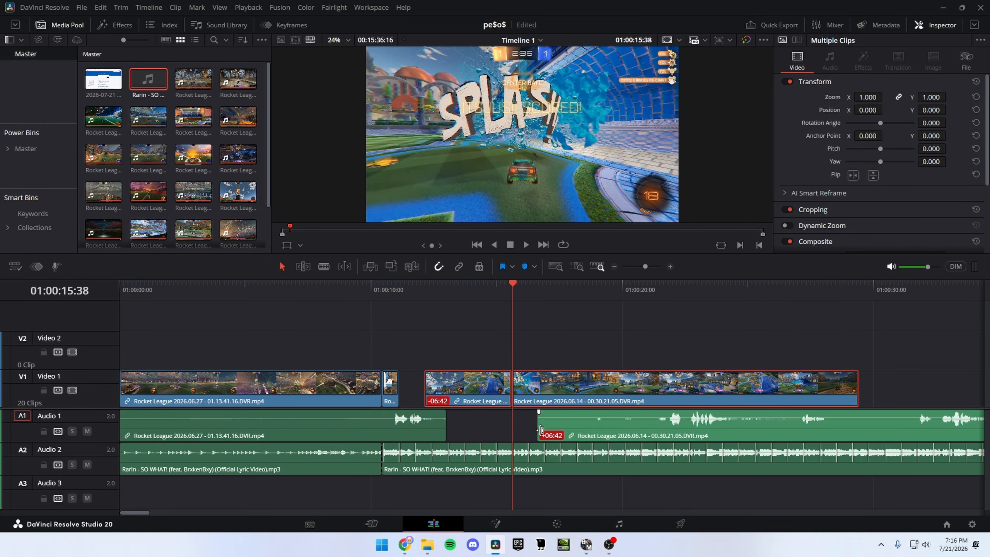
drag(426, 381, 401, 379)
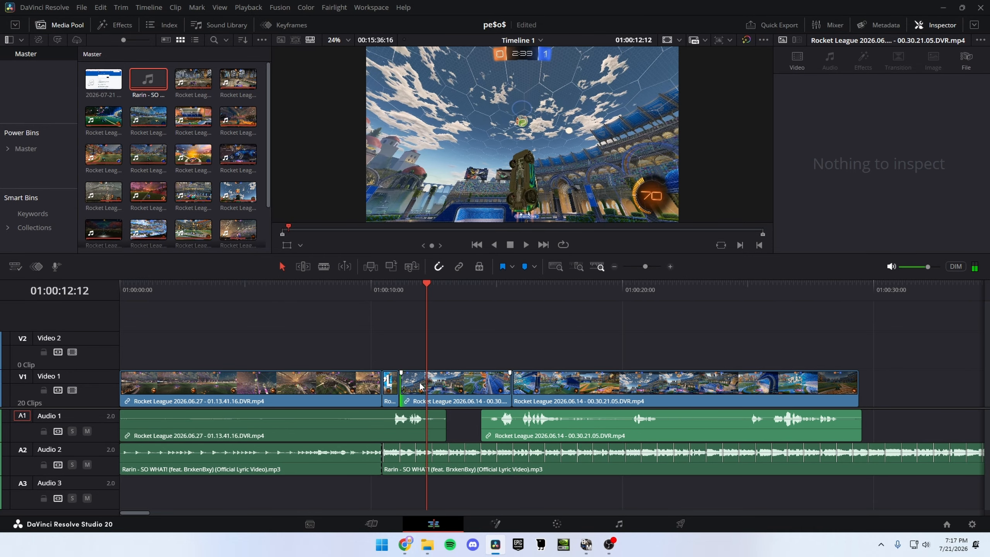
key(ctrl+z)
click(399, 338)
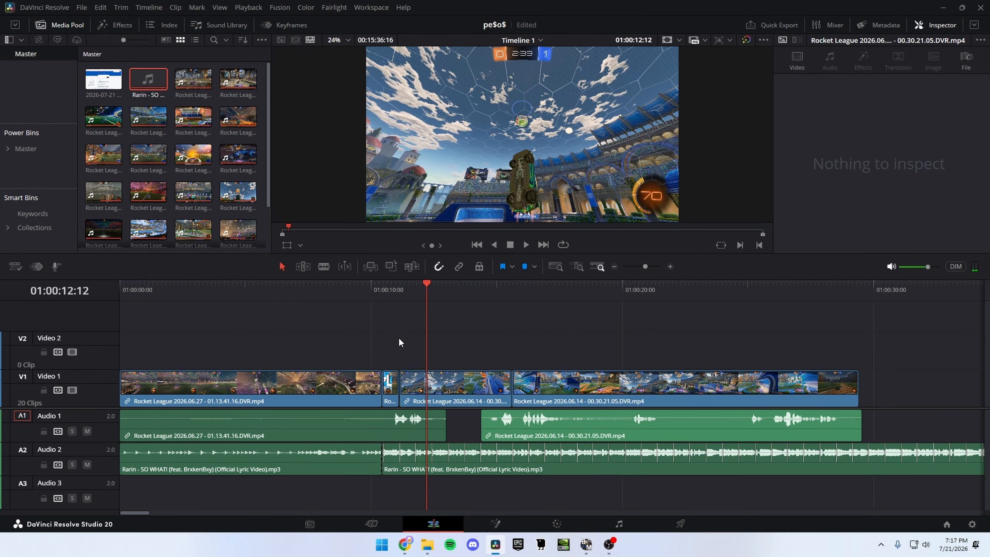
Step: Mute the gameplay audio track, play up to the 2026.06.14 goal cut and split the music at that beat
click(403, 290)
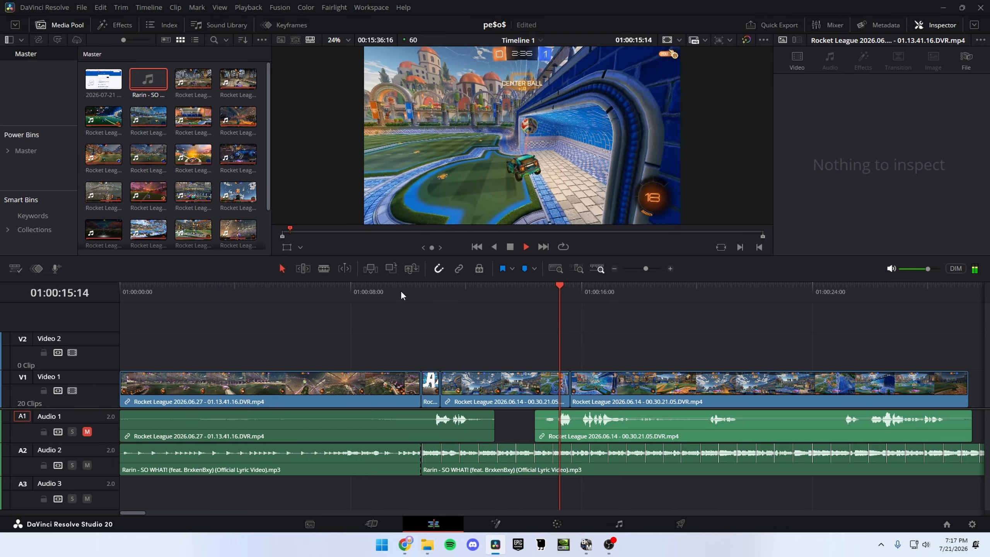
click(571, 292)
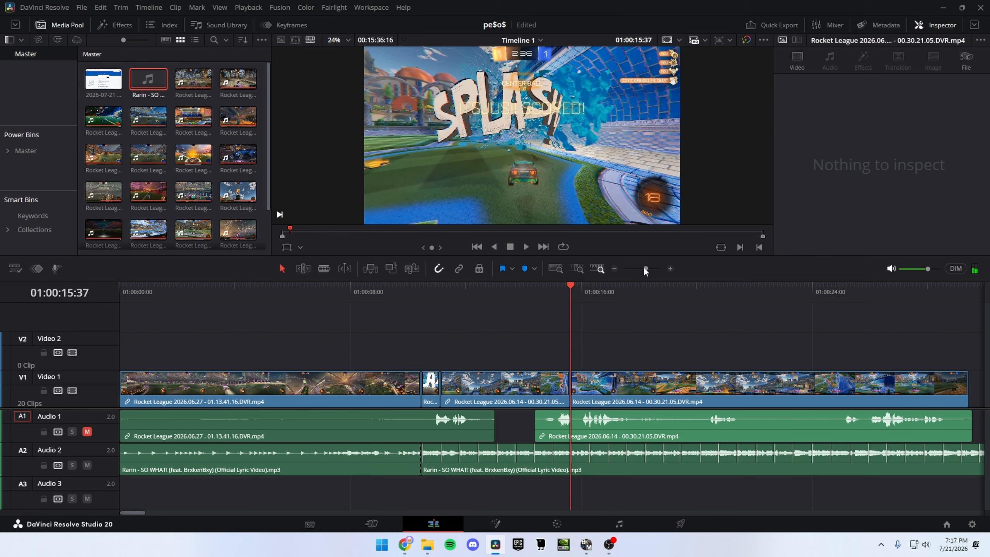
drag(644, 268, 646, 265)
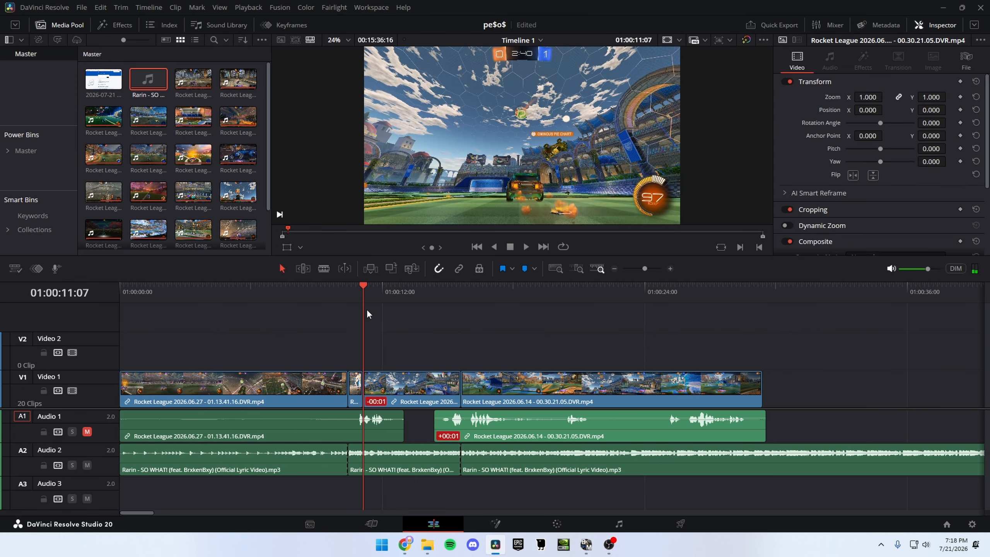
Step: Shift both 2026.06.14 video pieces three frames earlier and trim the first piece's start against the preceding clip
click(465, 288)
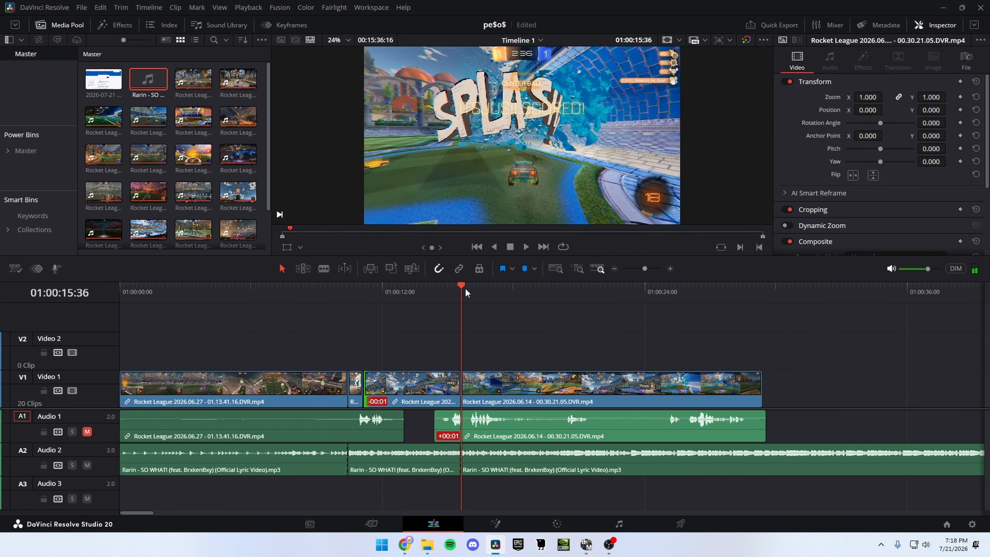
key(Left)
key(Left)
key(Left)
key(Left)
drag(452, 349, 475, 381)
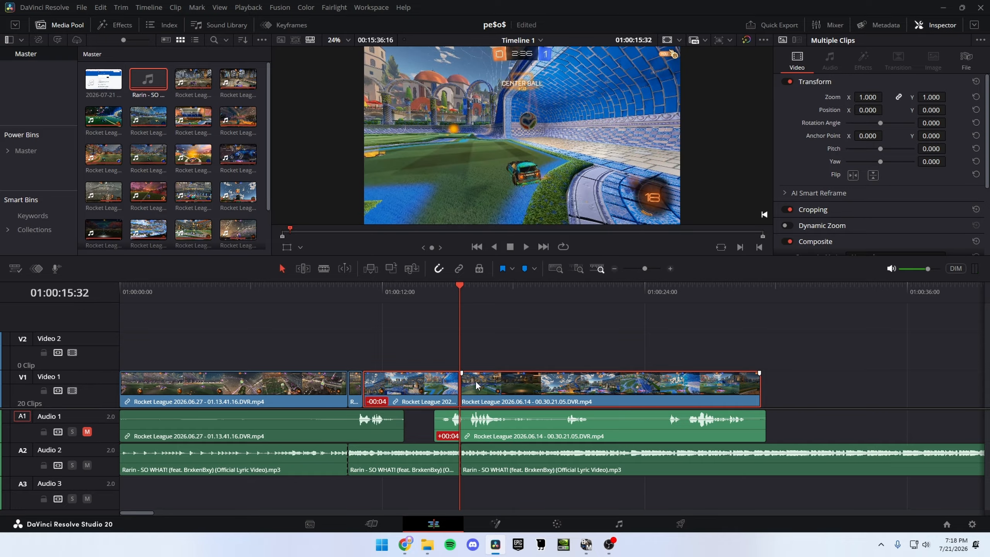
click(399, 356)
drag(365, 386, 365, 386)
Step: Play through the 2026.06.14 goal cut and check its explosion frame against the music beat
click(381, 296)
key(space)
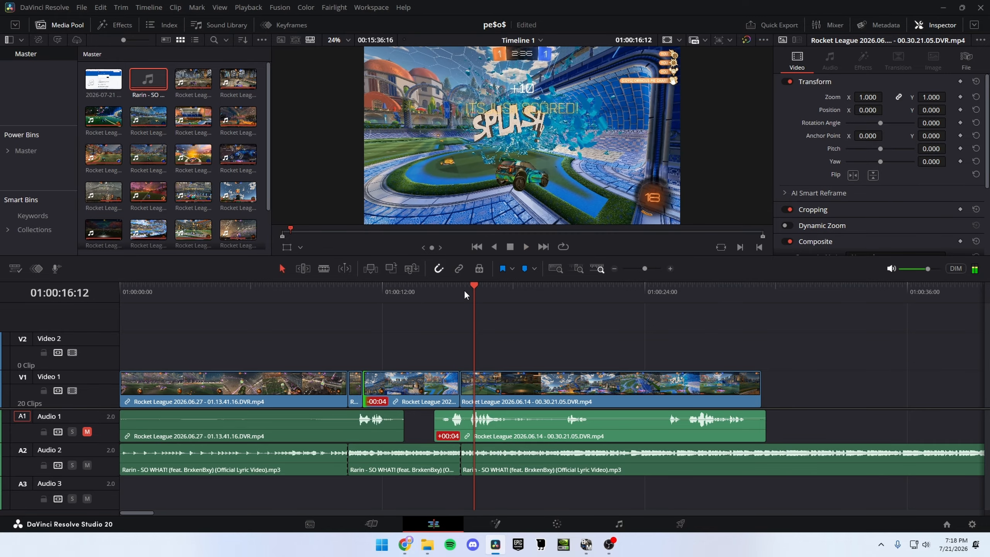
click(454, 293)
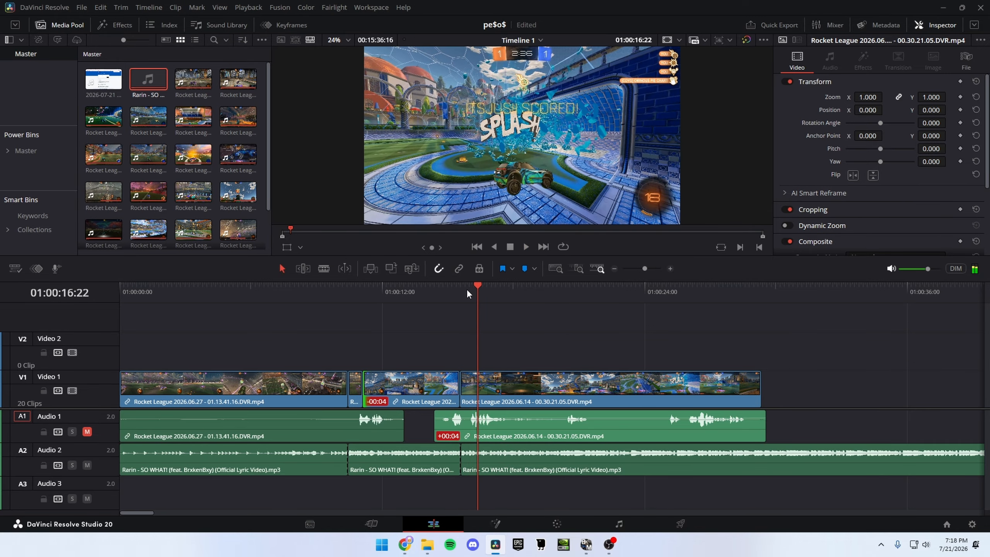
click(461, 292)
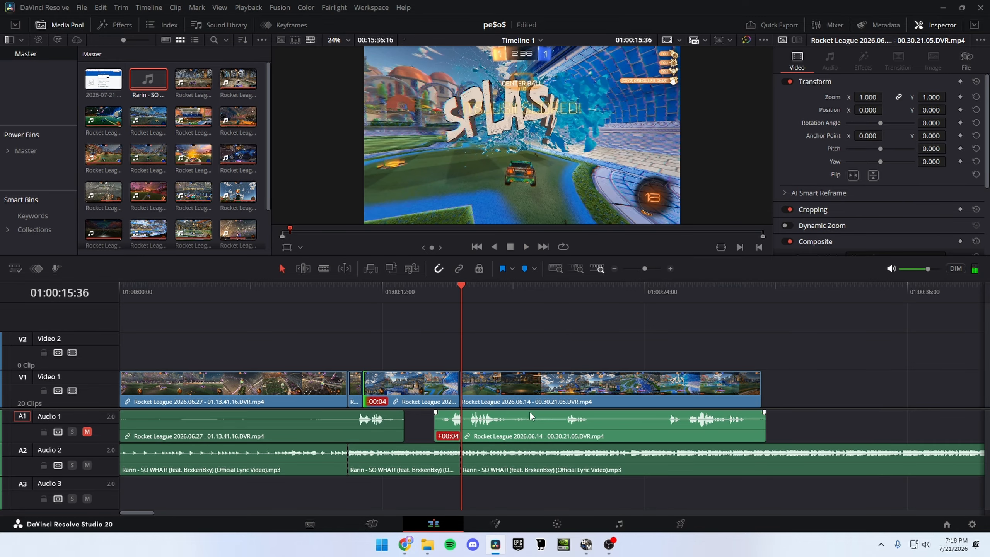
click(652, 268)
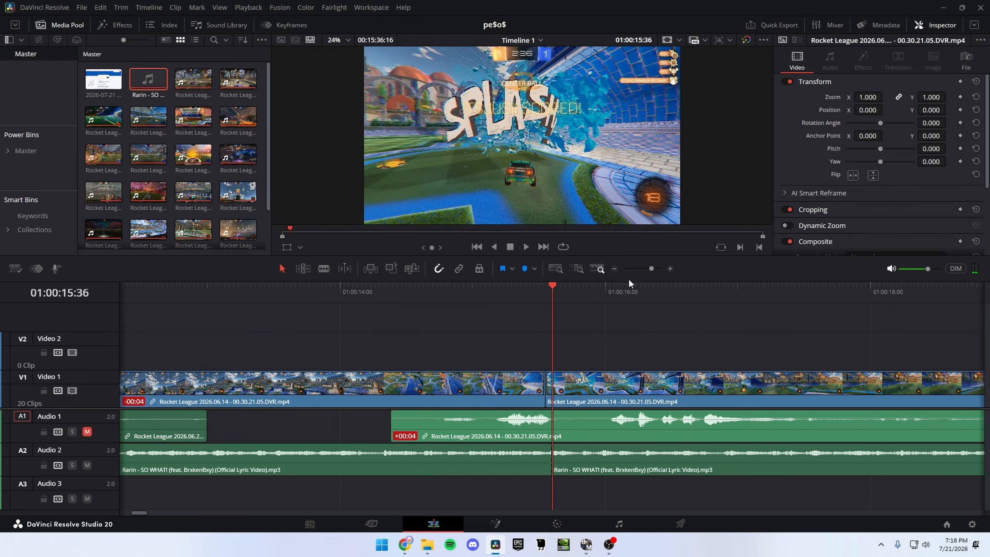
click(539, 300)
drag(606, 390, 634, 390)
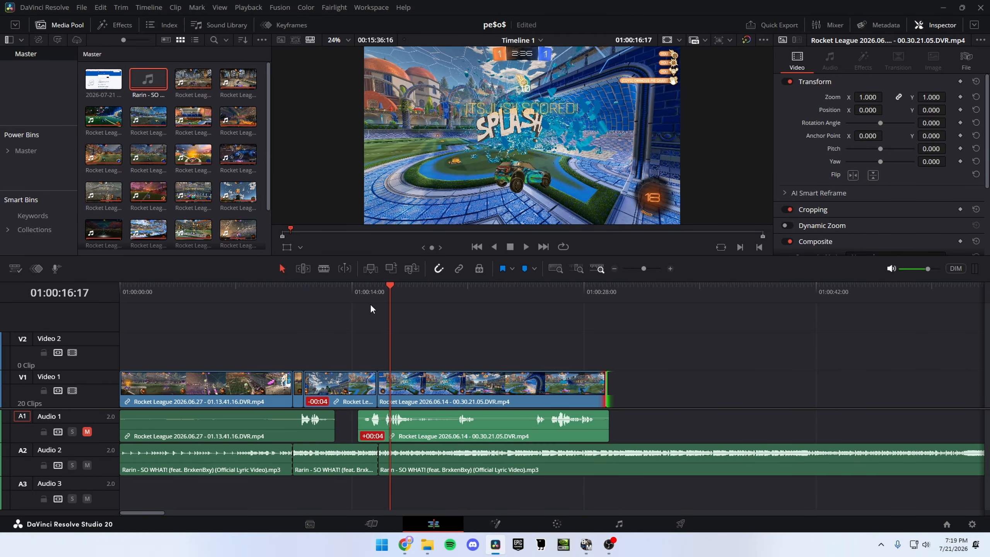
Step: Shorten the second 2026.06.14 video piece so that it ends at about 01:00:16:15, and replay the goal cut
click(378, 295)
key(space)
key(space)
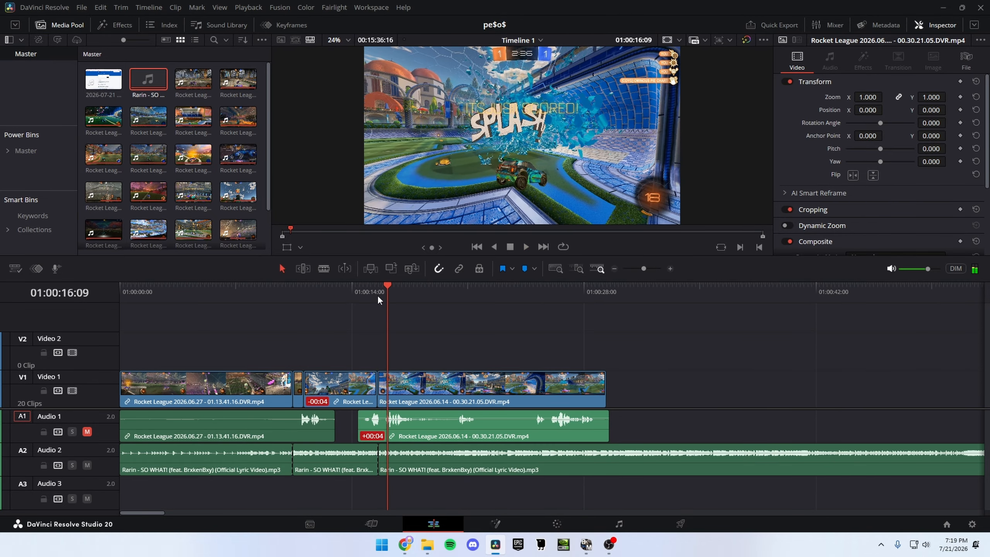
key(Right)
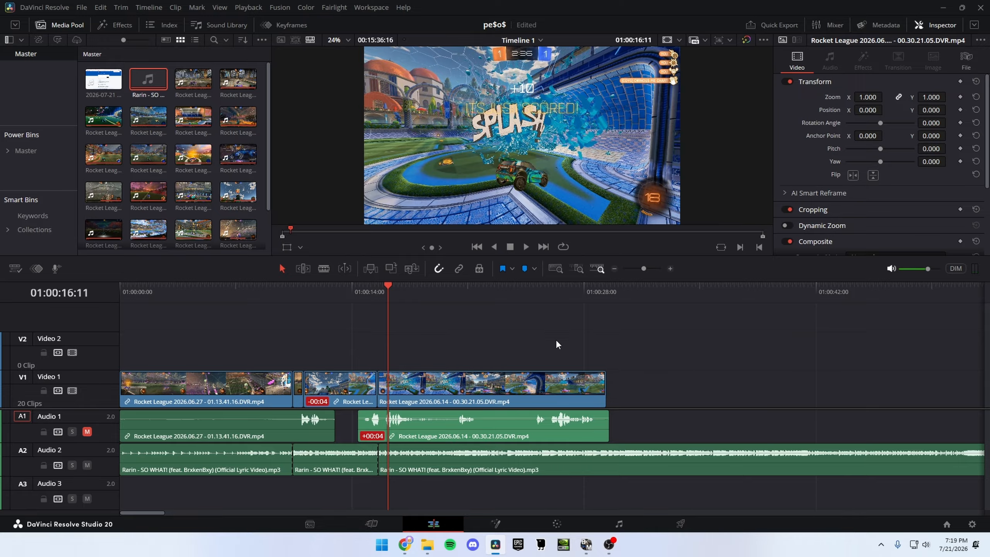
key(Right)
key(Right)
key(Right)
key(Right)
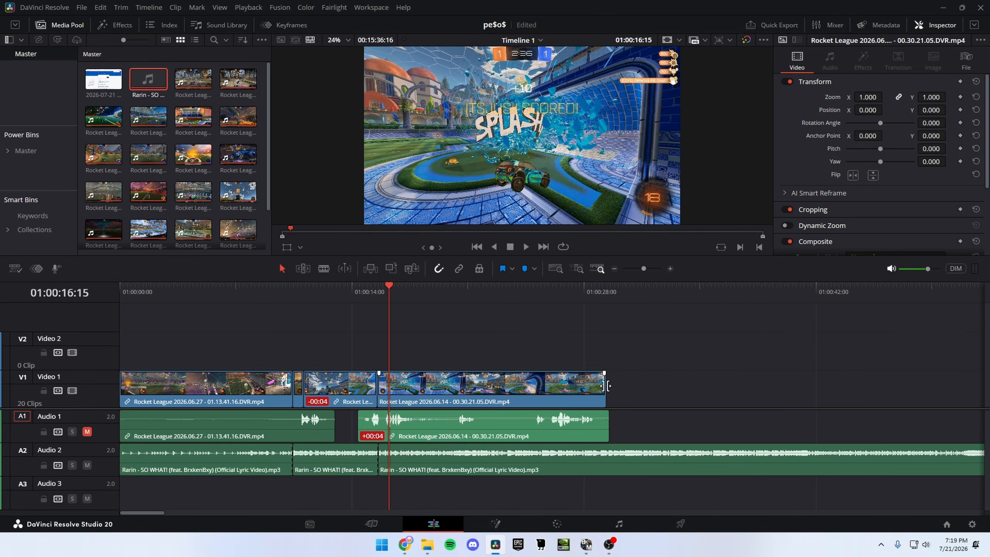
key(Right)
drag(606, 386, 389, 386)
click(370, 293)
key(space)
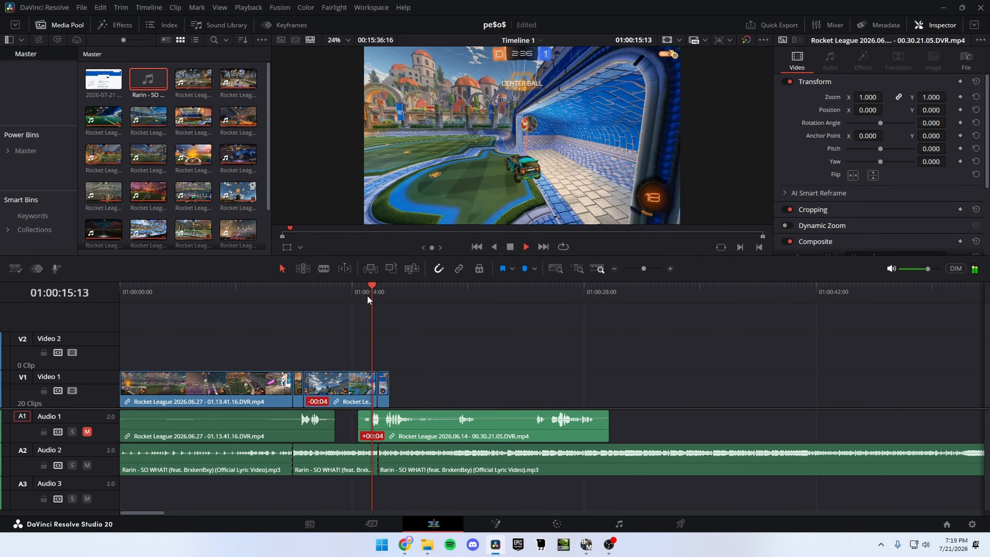
key(space)
Step: Play the assembled montage through to the goal cut of the last clip, Rocket League 2026.05.26
drag(644, 269, 636, 269)
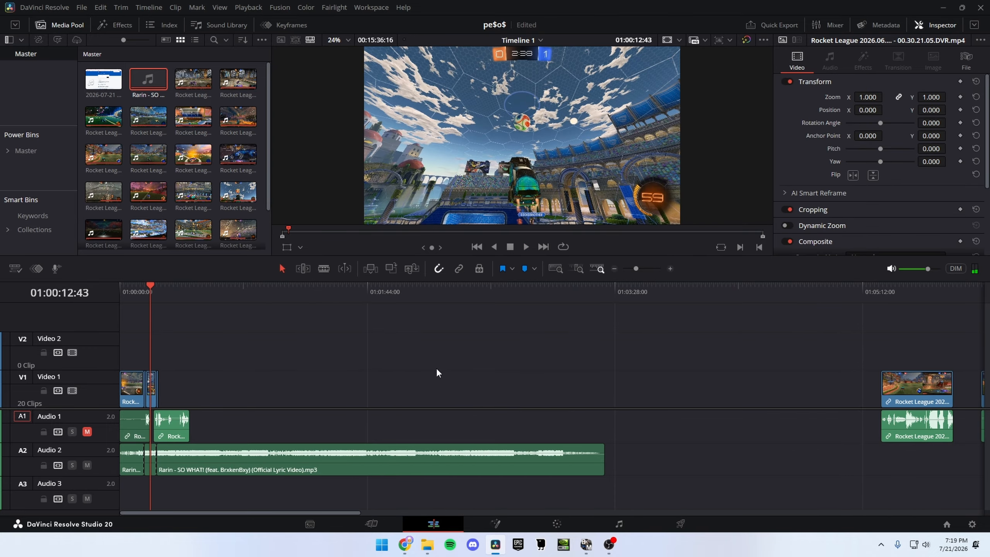
click(645, 268)
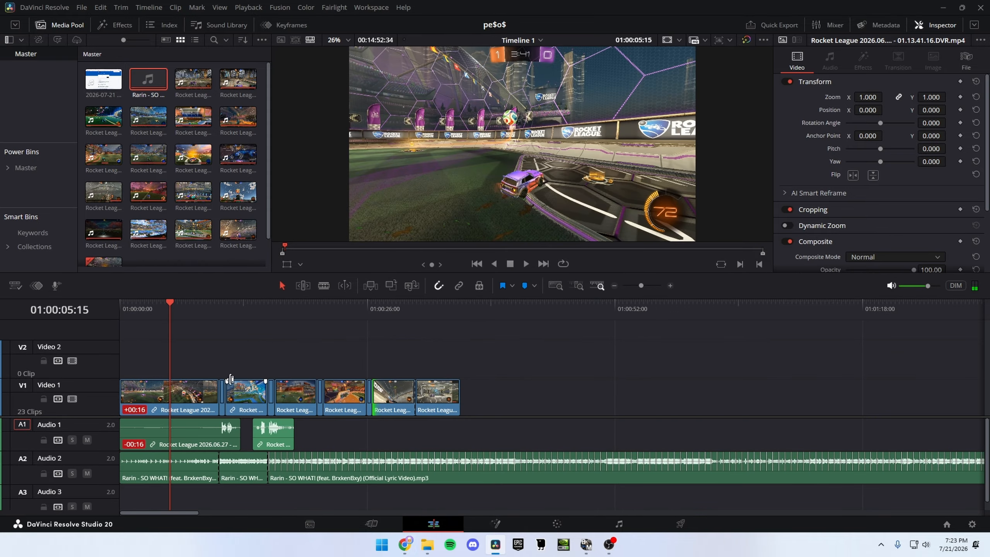
key(space)
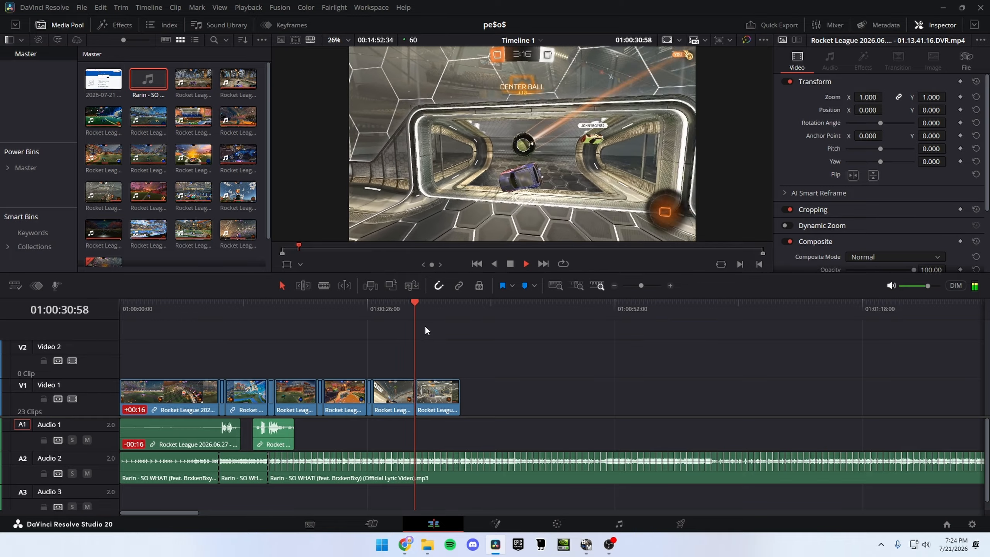
click(416, 307)
Step: Ripple-trim the start of the final Rocket League 2026.05.26 piece to the explosion frame at 01:00:31:15
drag(641, 285, 650, 287)
key(Right)
key(Right)
key(Right)
key(Right)
key(Right)
key(Right)
key(Right)
key(Right)
key(Right)
key(Right)
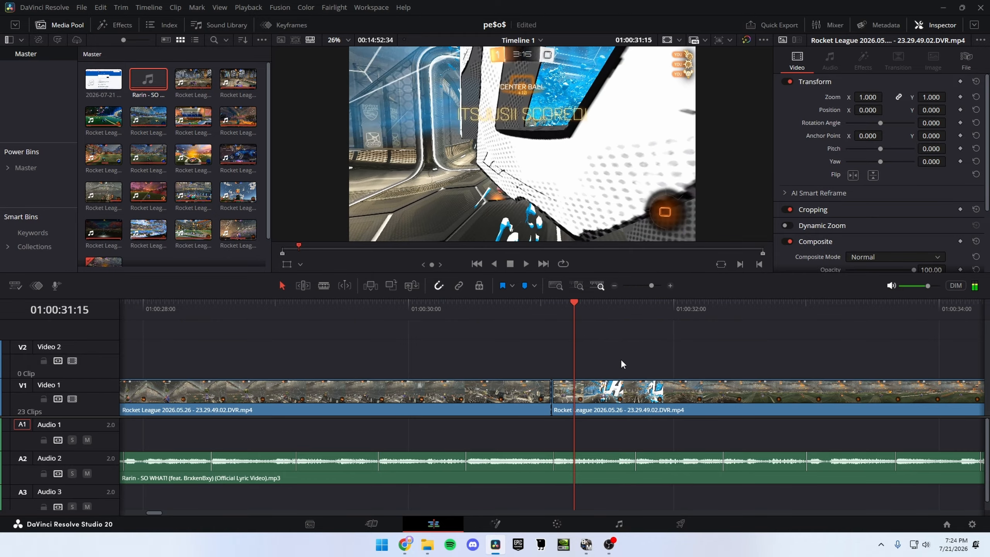
click(611, 390)
key(ctrl+shift+[)
Step: Play through the final goal cut and shorten the last video piece to end shortly after the goal explosion
drag(522, 308, 379, 308)
key(space)
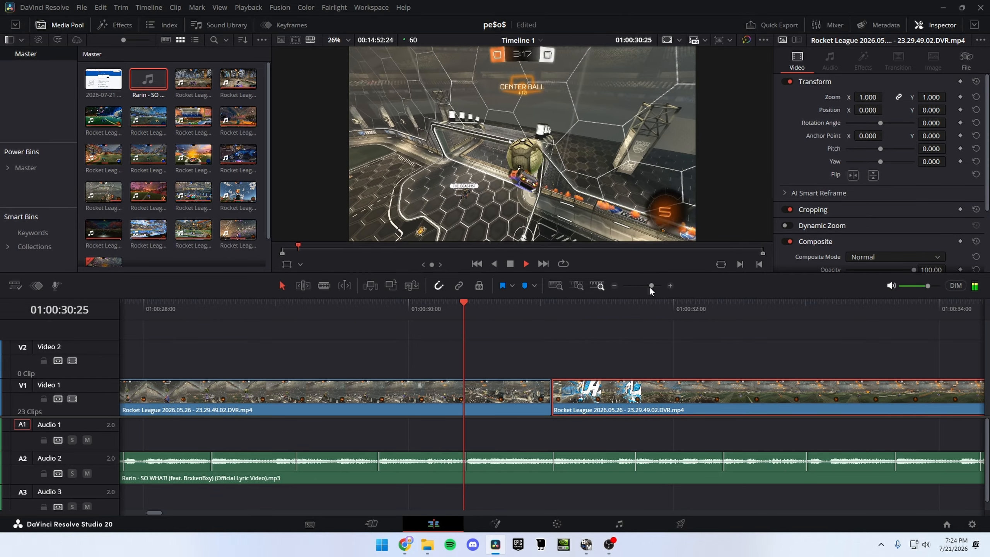
key(space)
drag(650, 286, 648, 287)
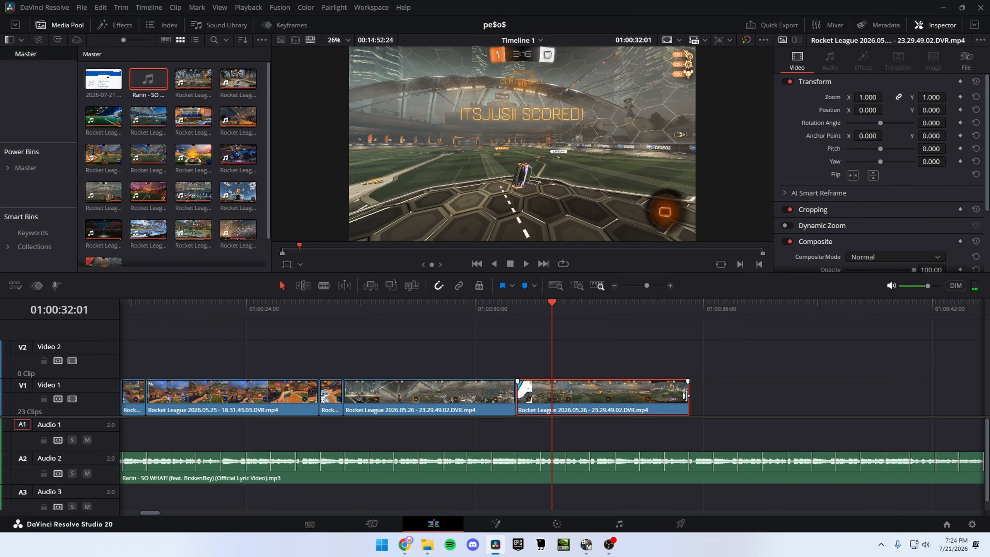
drag(684, 396, 539, 396)
click(510, 324)
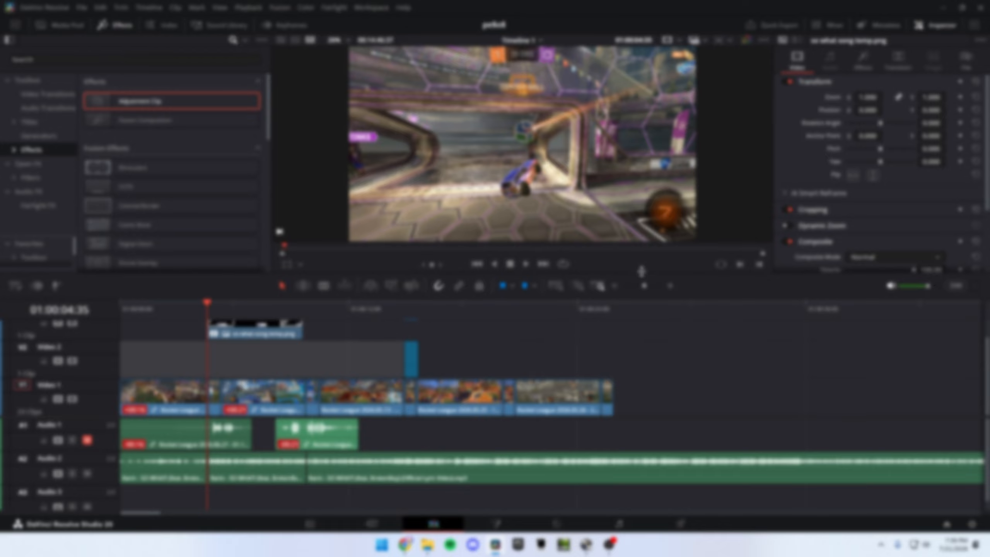
Step: Move the adjustment clip on Video 2 to start over the short goal piece at the music drop, and select the first video clip
drag(414, 362, 262, 363)
click(653, 287)
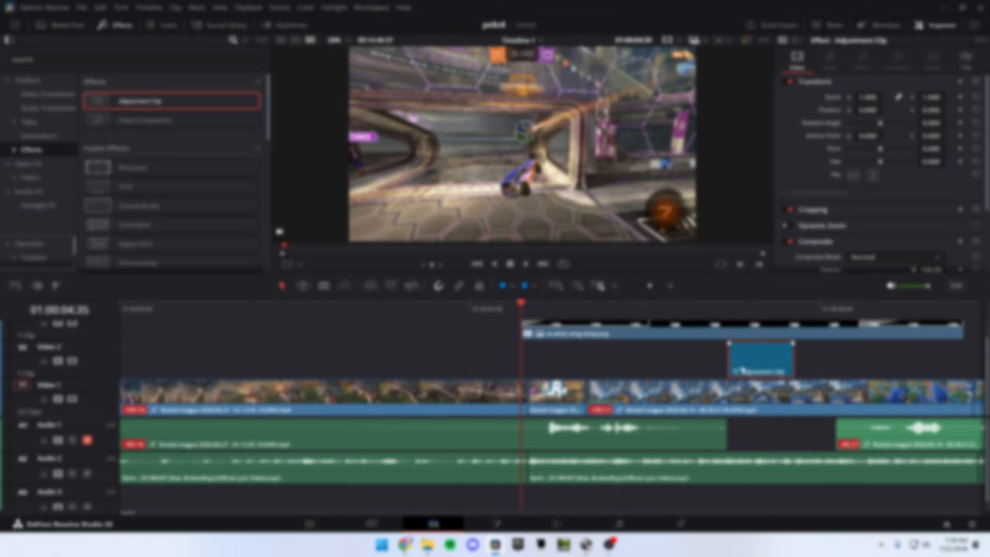
drag(756, 366, 563, 360)
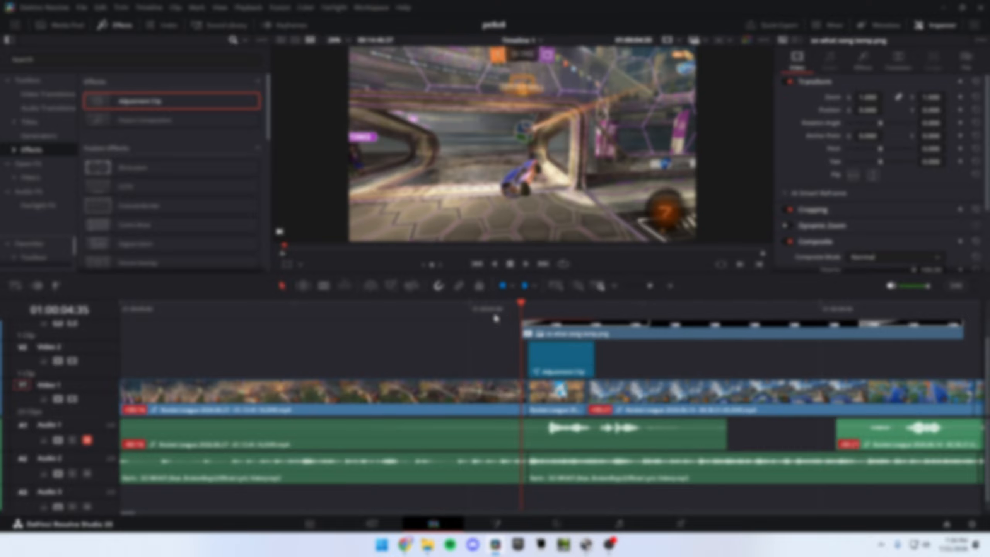
click(260, 399)
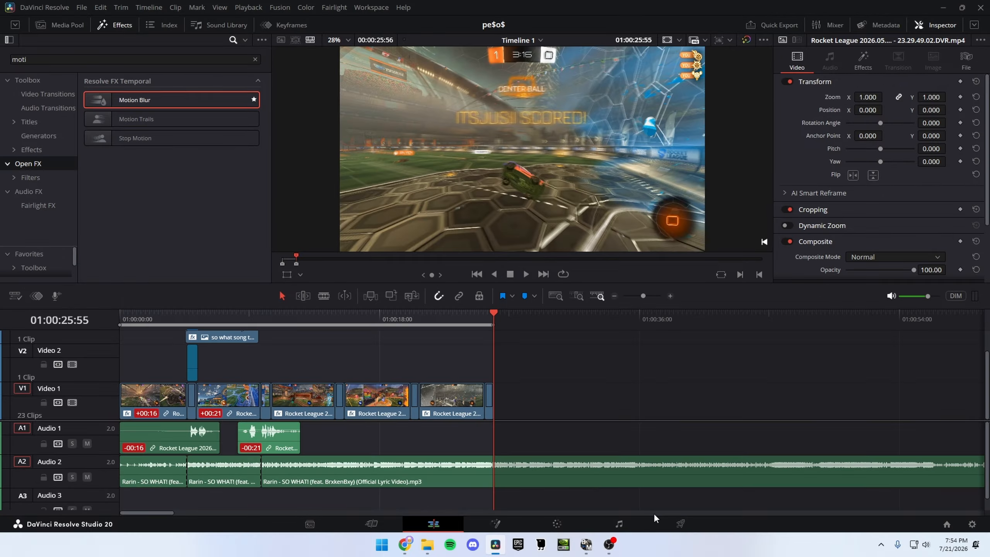
Step: Set the render location of "so what but it's perfectly synced" to the Videos folder and review the video export settings
click(678, 526)
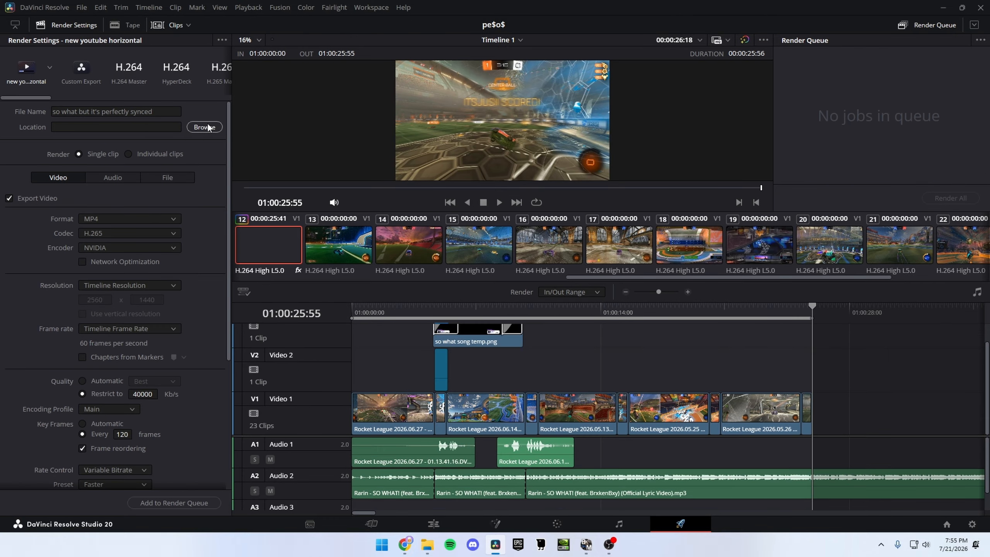
click(203, 126)
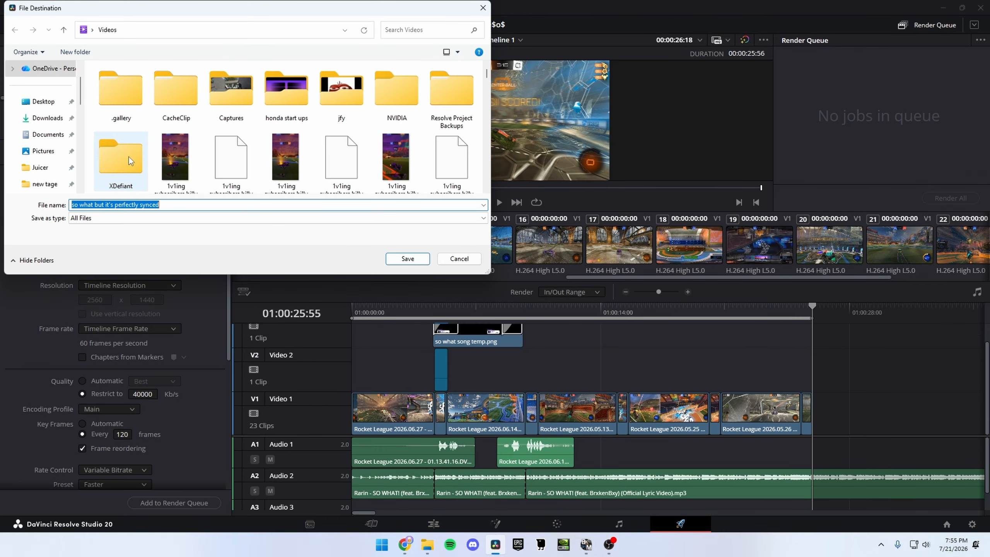
click(409, 259)
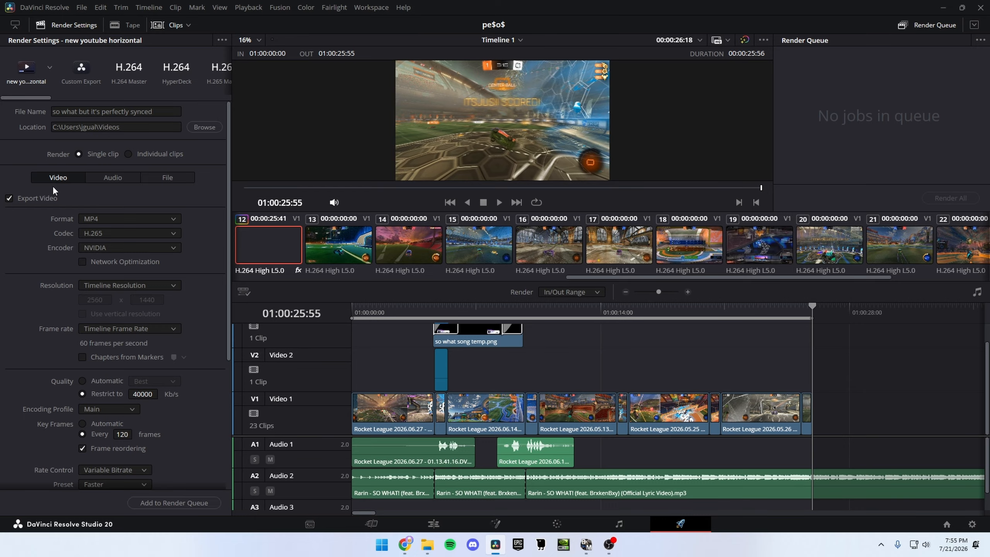
scroll(55, 188, down, 1)
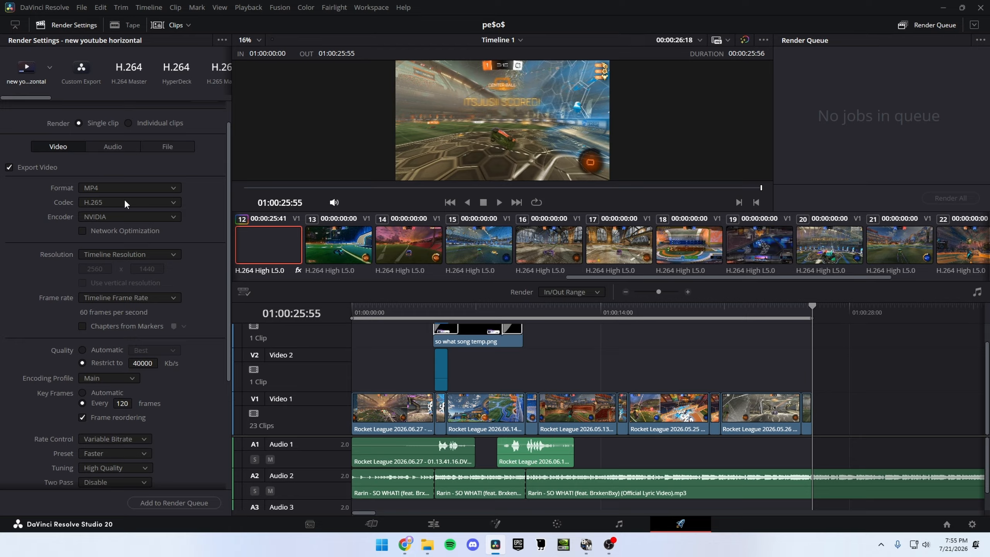
scroll(91, 188, down, 1)
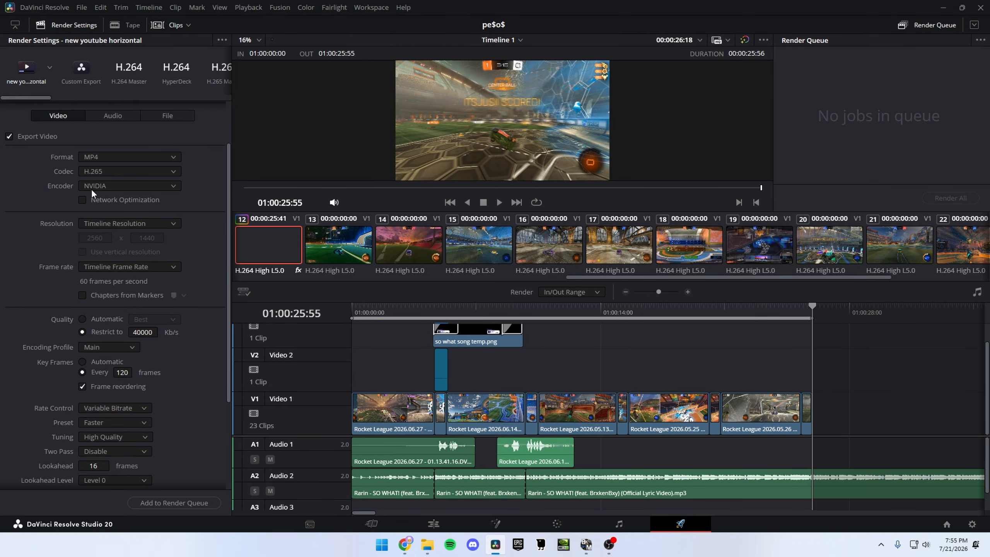